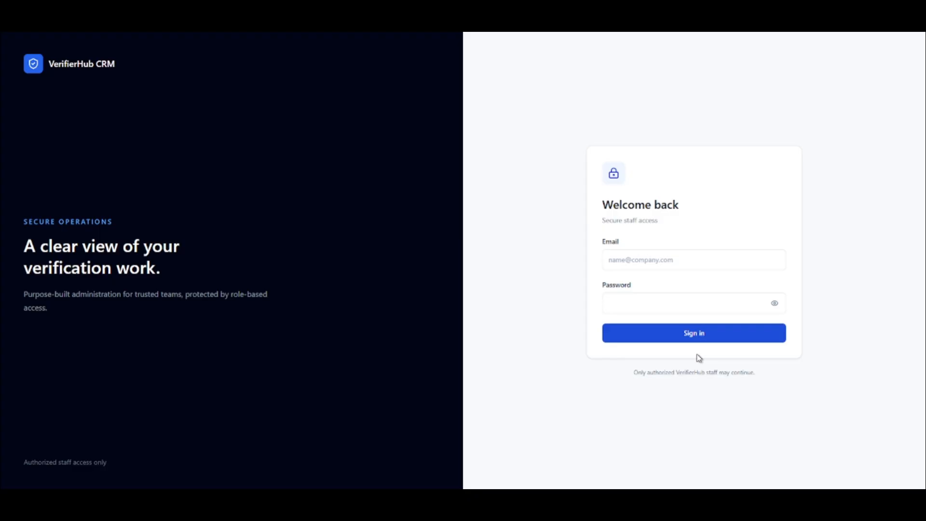
Sign in with the saved administrator account, filling in its stored email and password.
left_click(648, 263)
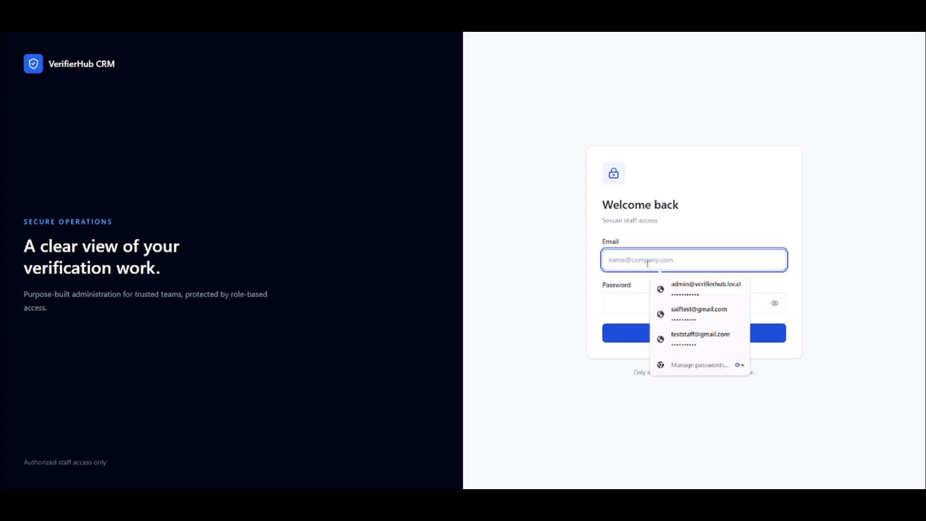
left_click(704, 287)
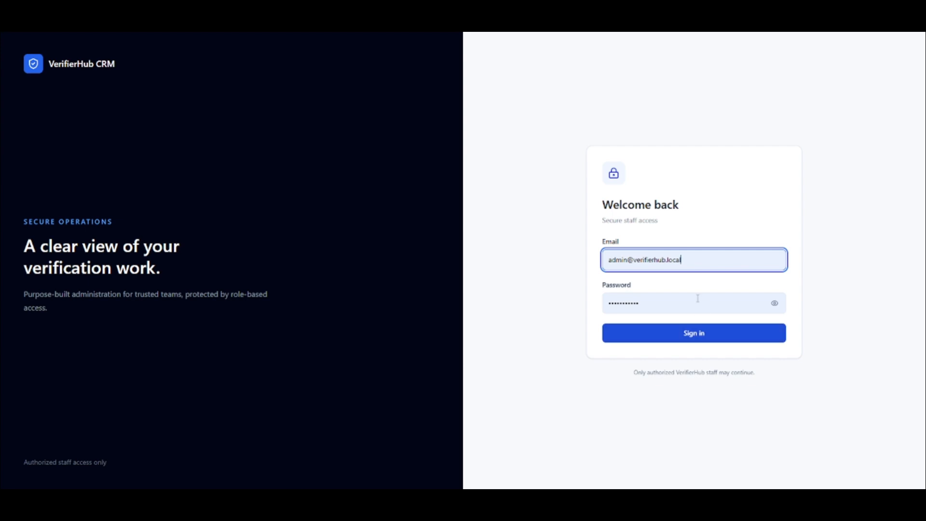
left_click(713, 333)
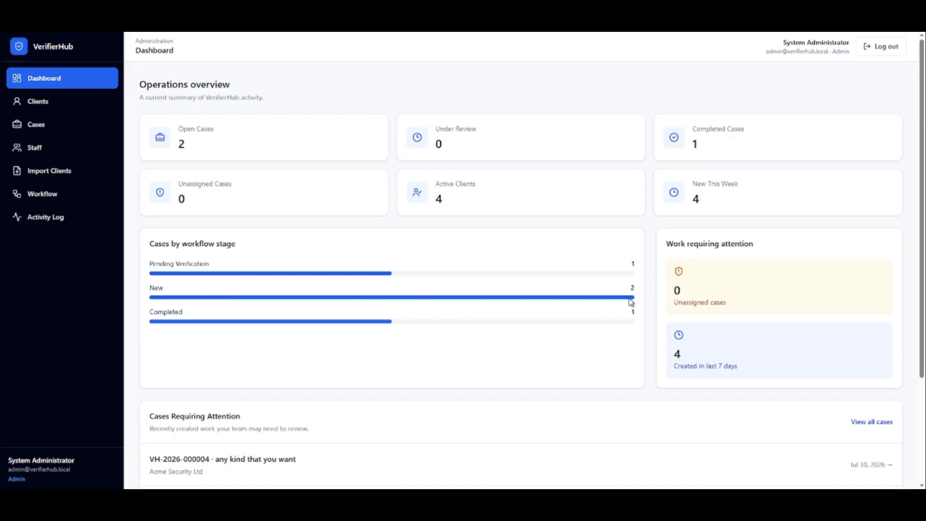
Open the client list and view it sorted by Name A–Z and by Recently updated.
scroll(455, 335, "down", 3)
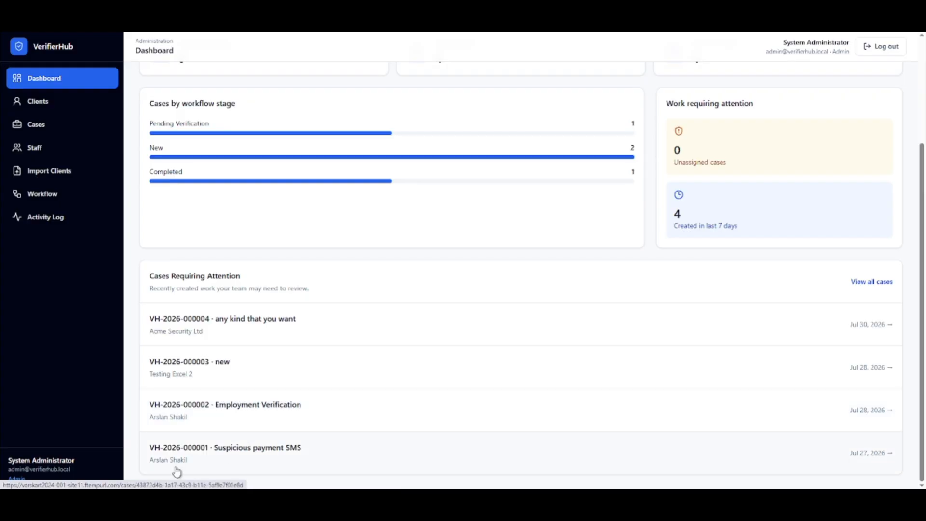
left_click(56, 101)
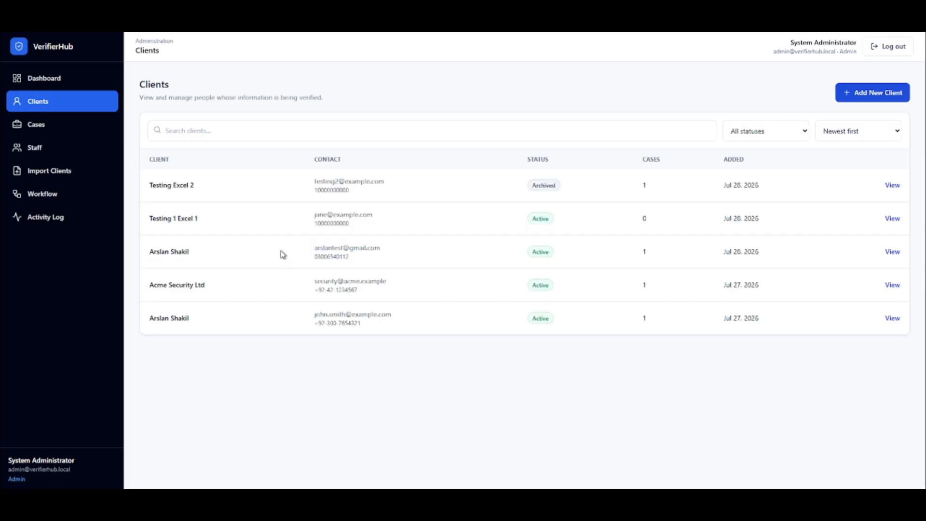
left_click(199, 129)
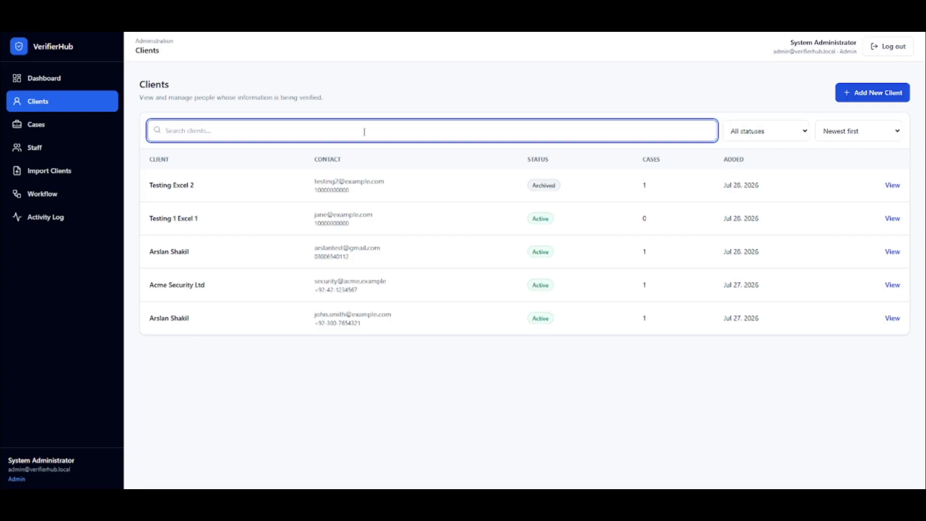
left_click(792, 138)
left_click(850, 137)
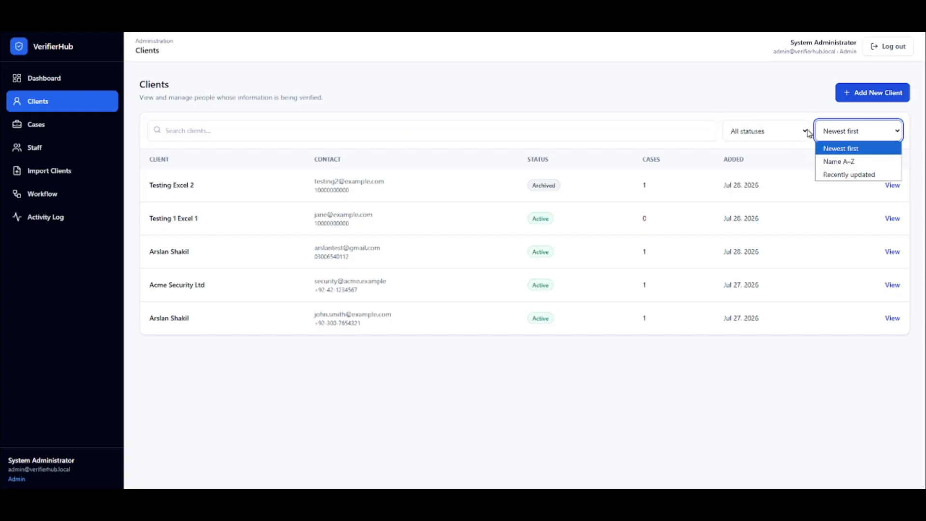
left_click(878, 160)
left_click(861, 131)
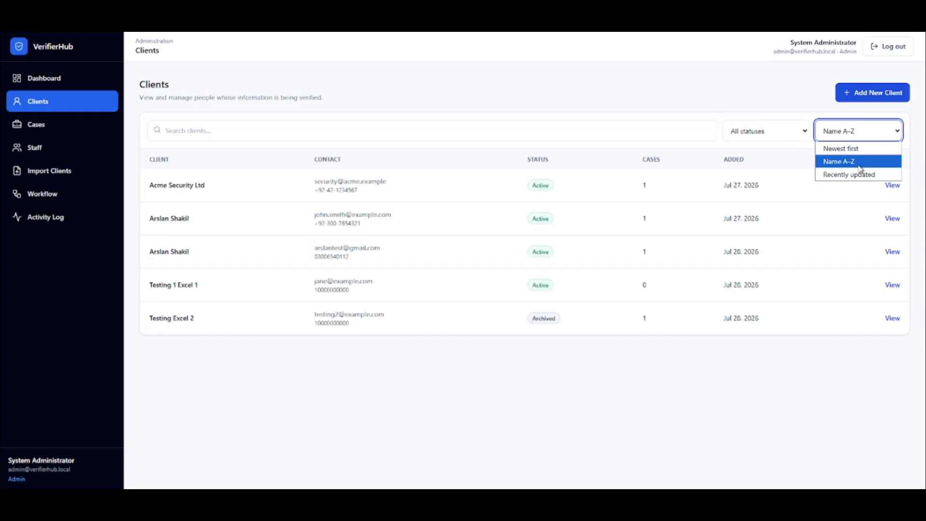
left_click(859, 173)
View the client list filtered by Active, Inactive and Archived status, and return the filter to All statuses.
left_click(754, 135)
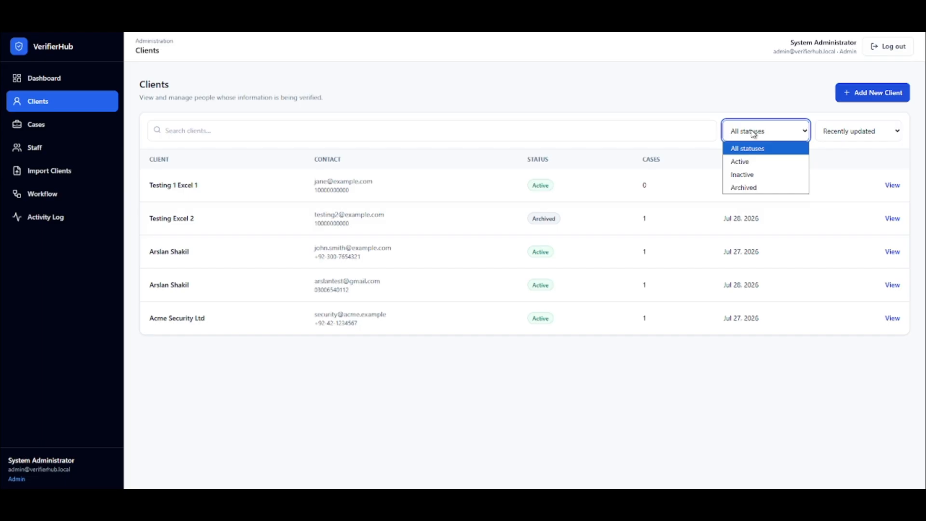
left_click(752, 160)
left_click(762, 127)
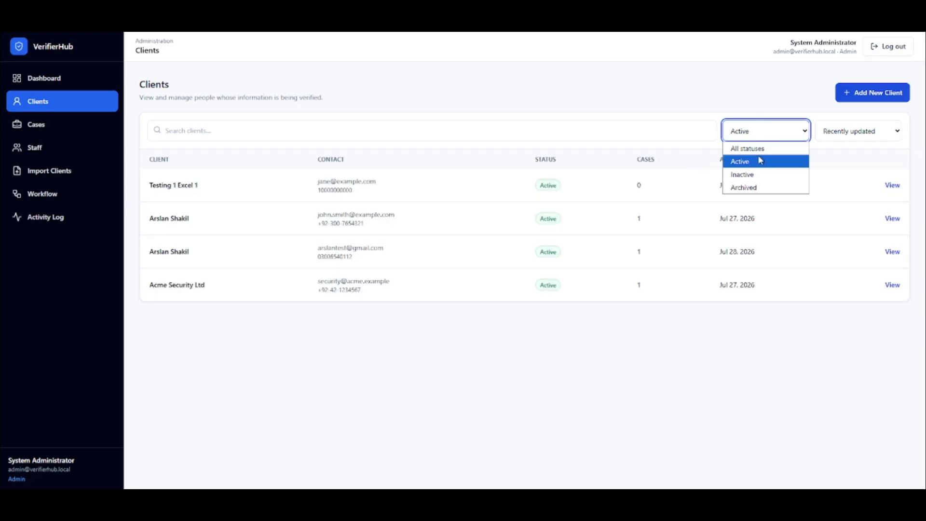
left_click(753, 174)
left_click(762, 132)
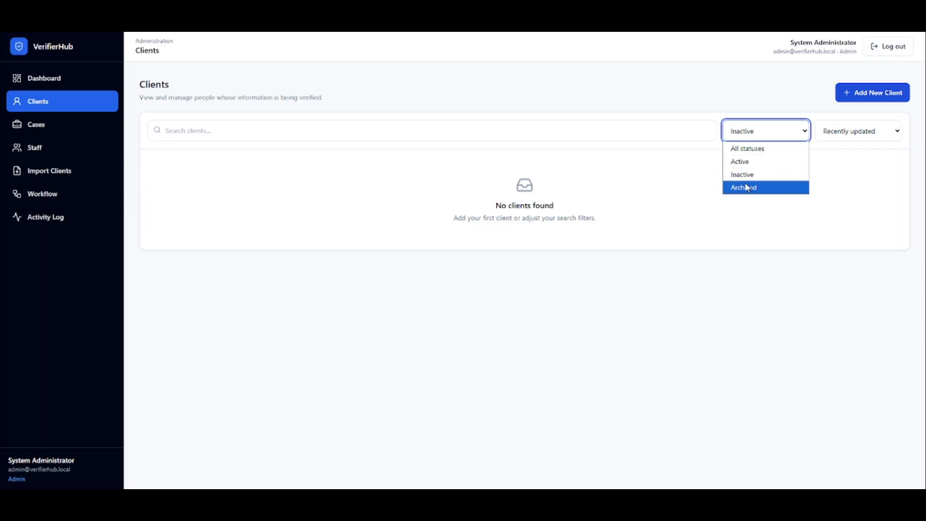
left_click(746, 188)
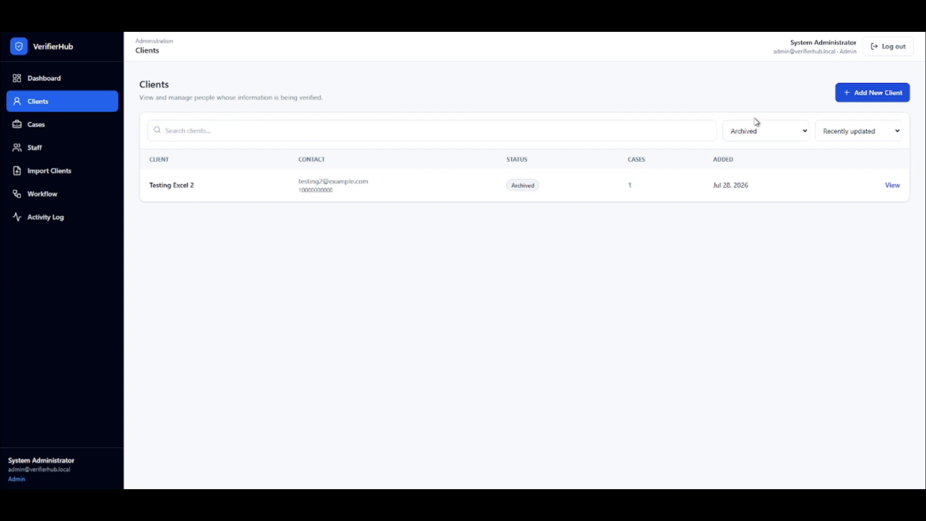
left_click(757, 126)
left_click(760, 148)
Search the client list for "testing" and clear the search.
left_click(346, 122)
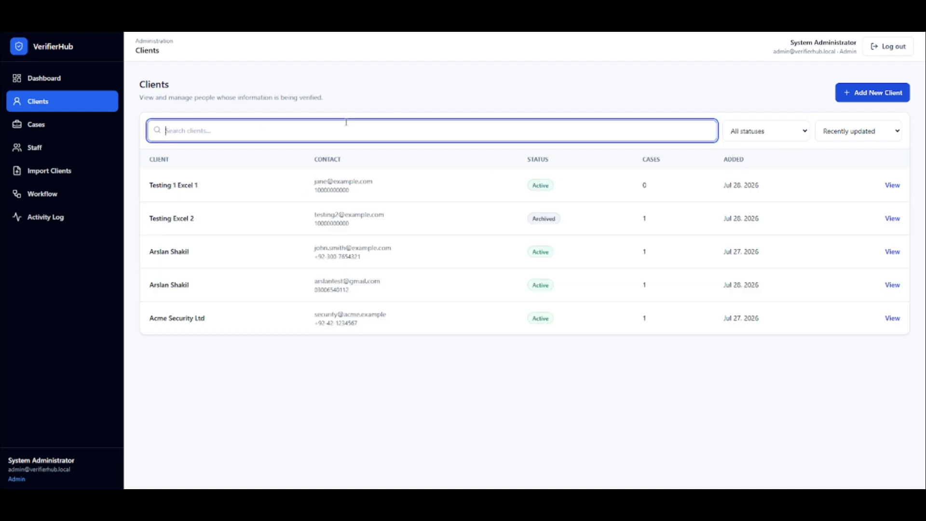
type("testing")
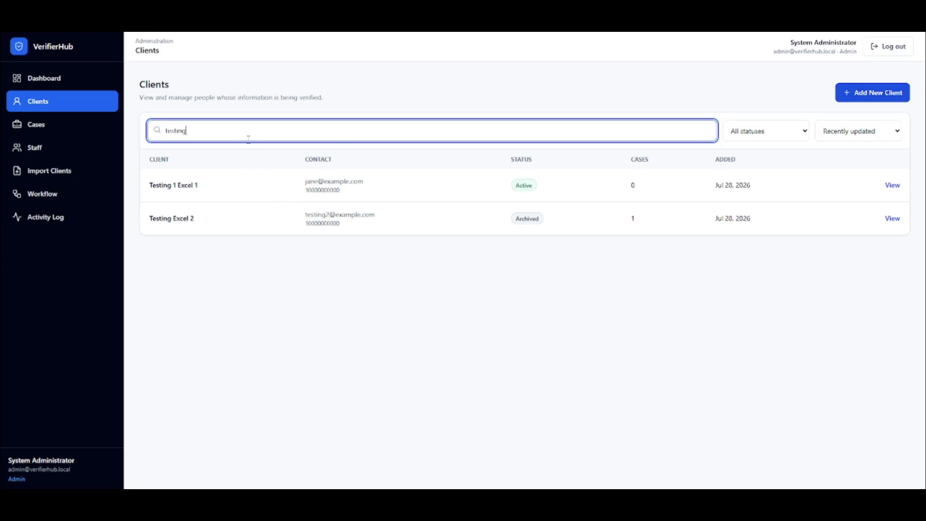
key("BackSpace")
key("BackSpace")
key("BackSpace")
key("BackSpace")
key("BackSpace")
key("BackSpace")
key("BackSpace")
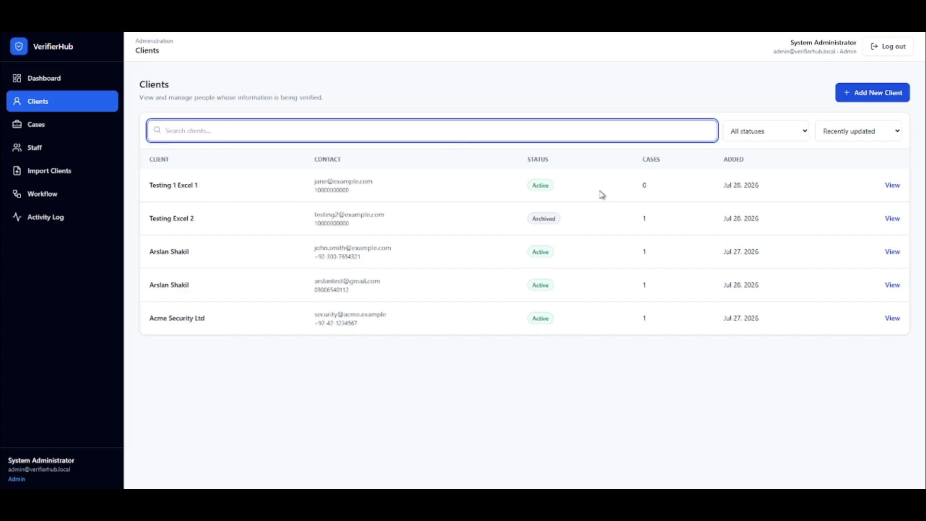
Examine the new client form, including its optional additional details, and leave it without saving.
left_click(897, 96)
scroll(436, 130, "down", 2)
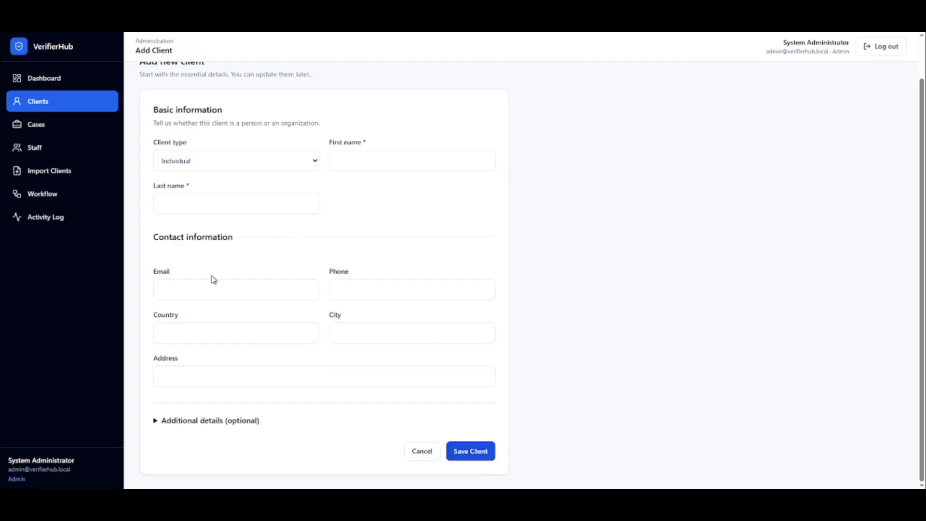
scroll(213, 278, "up", 1)
scroll(221, 306, "down", 1)
left_click(197, 421)
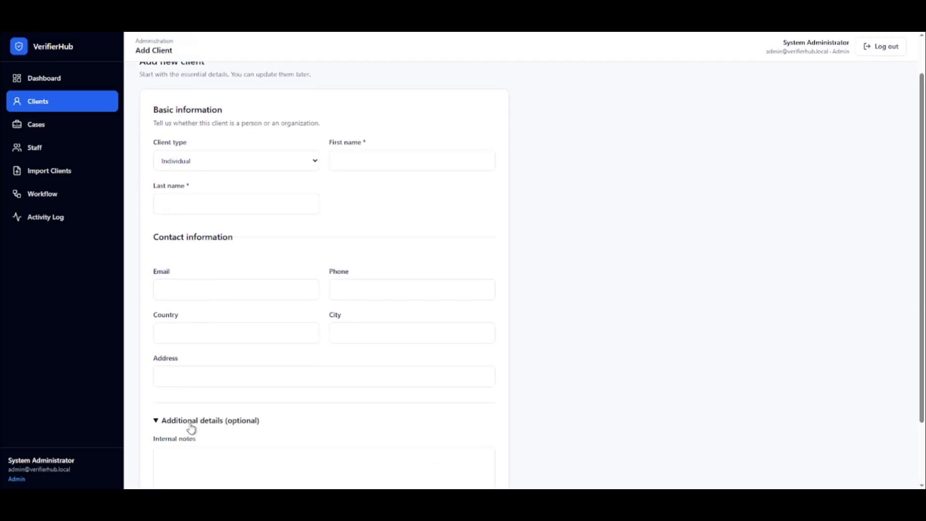
scroll(193, 425, "down", 2)
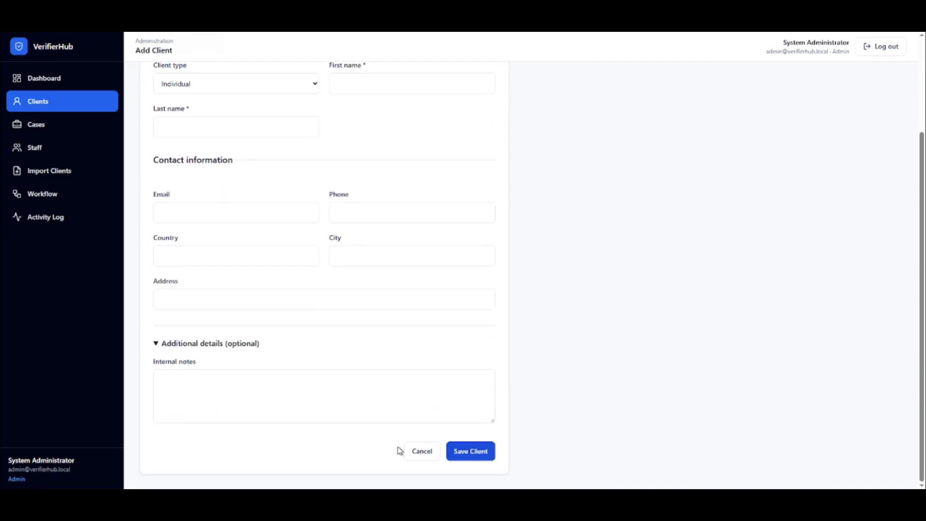
left_click(413, 454)
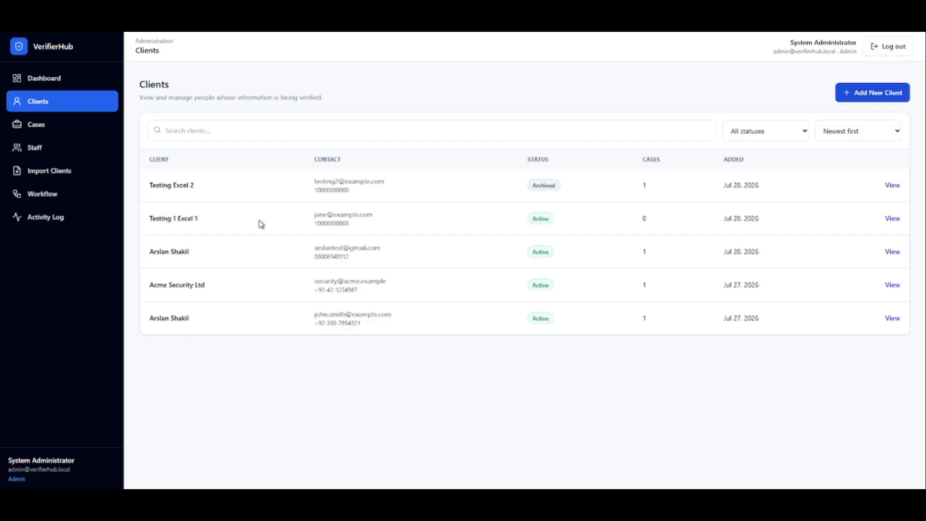
Start a new individual client and enter the client's first and last name.
left_click(853, 92)
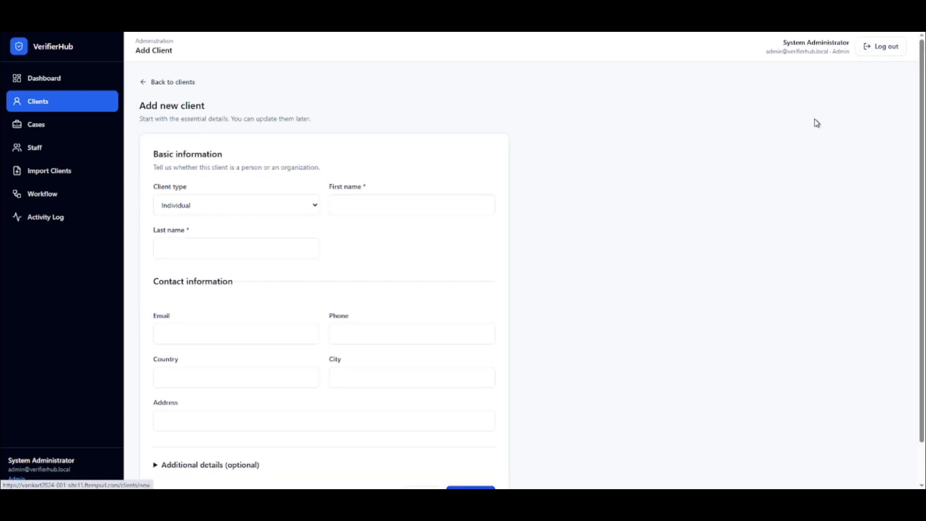
left_click(413, 210)
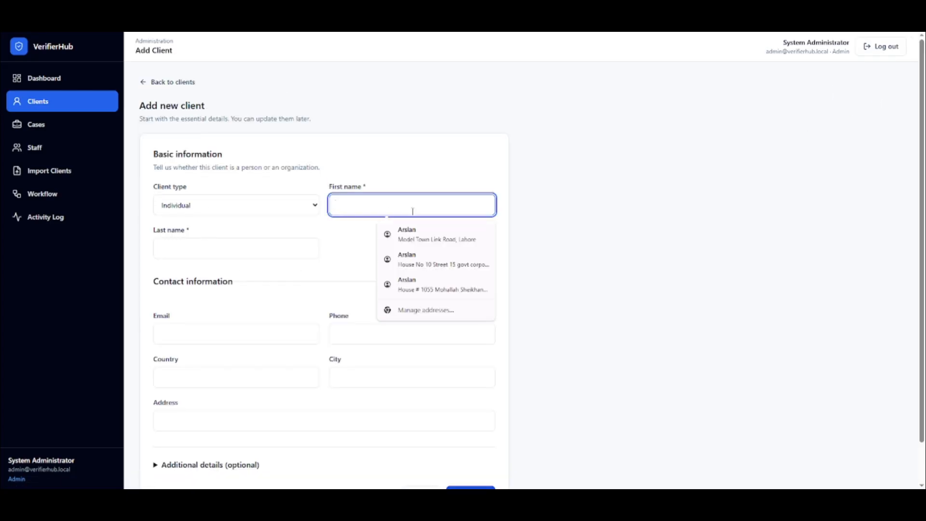
type("Chuks")
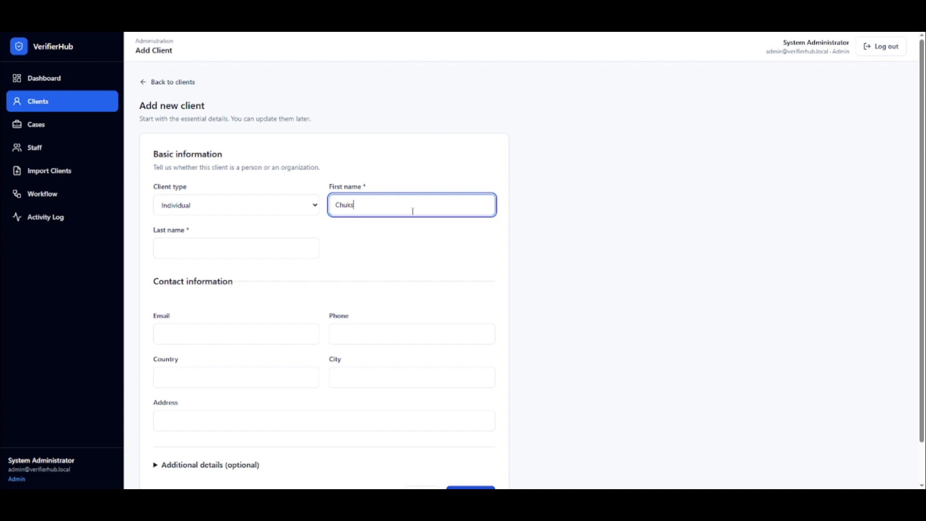
left_click(240, 253)
type("O")
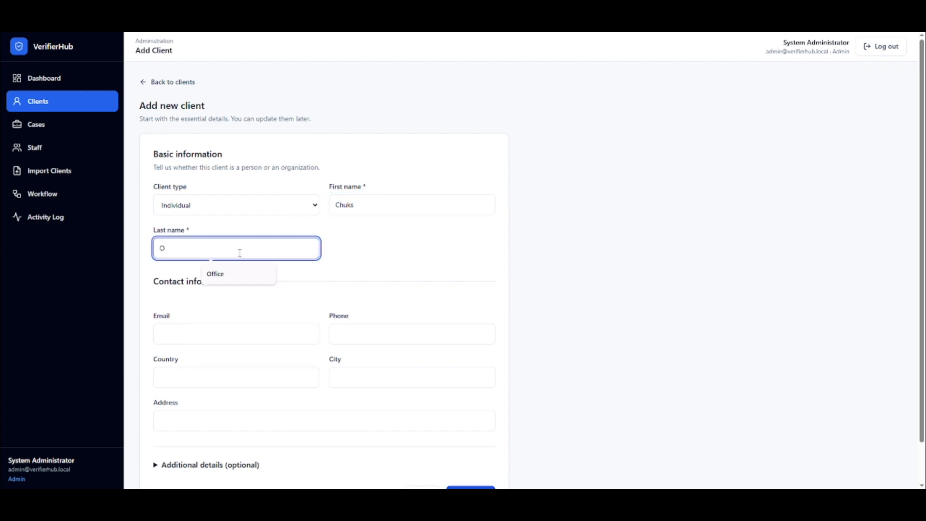
Fill in the new client's email address and phone number.
left_click(203, 331)
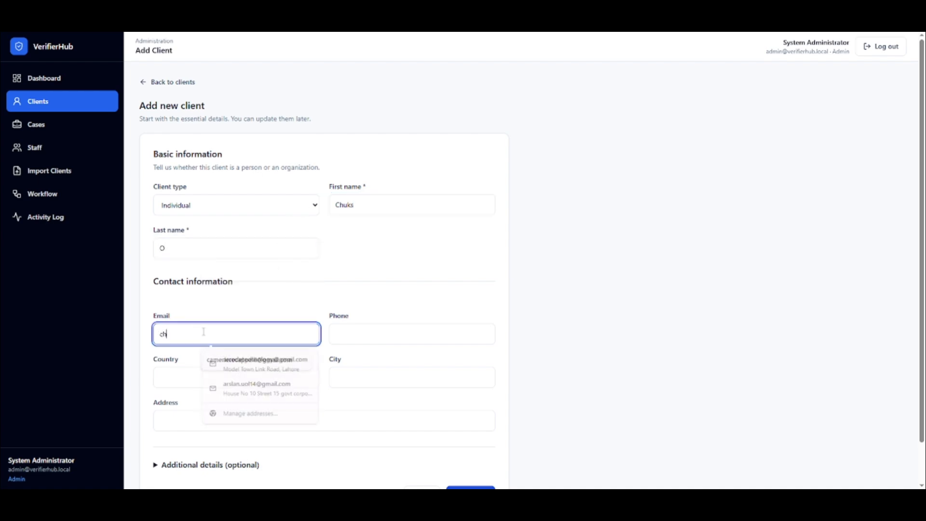
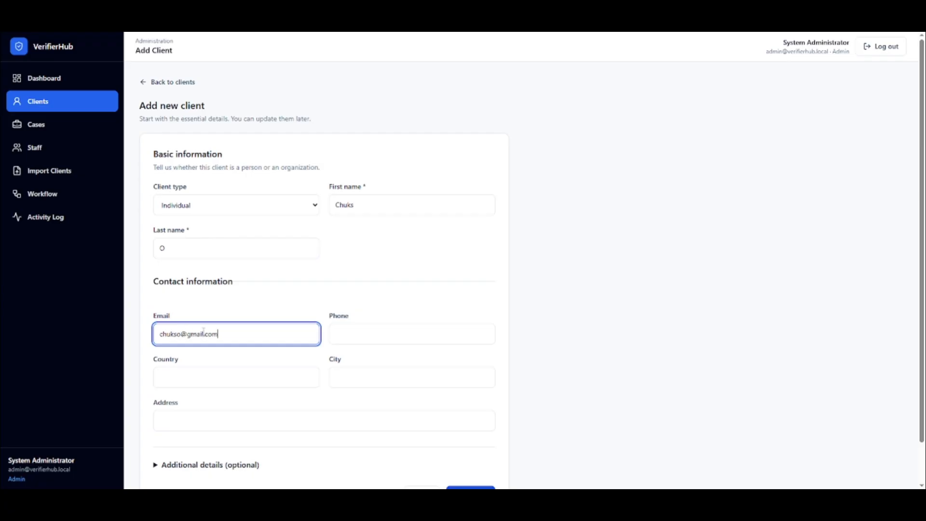
key("Tab")
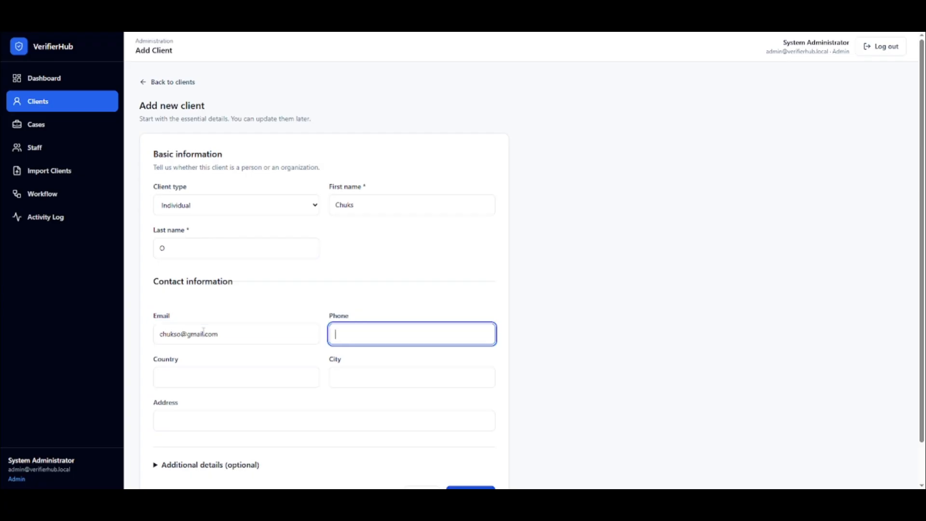
key("Tab")
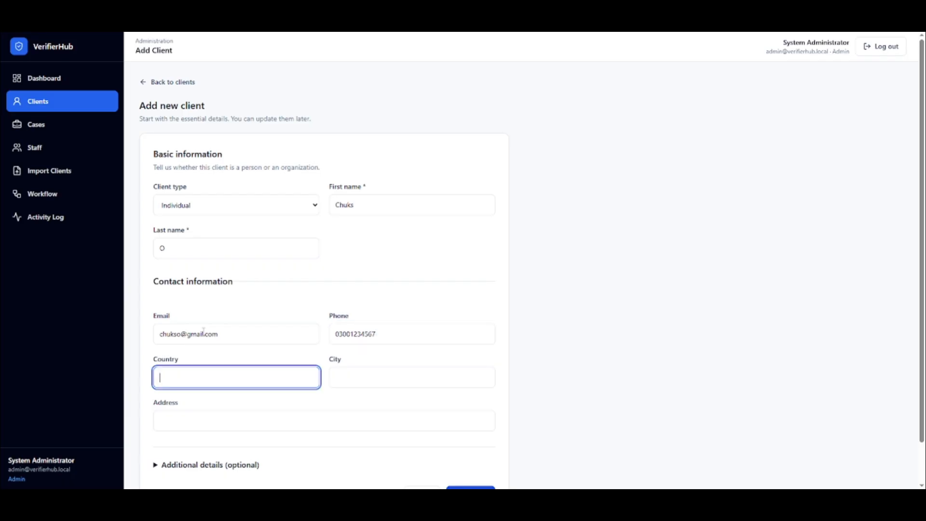
Set the client's country to "Us" and city to "berlin", and save the client.
type("Us")
key("Tab")
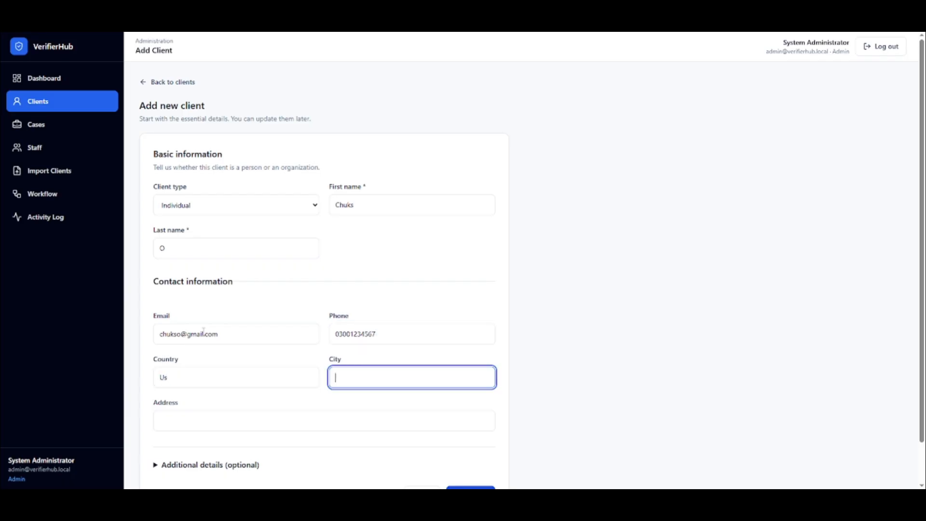
type("berlin")
scroll(516, 435, "down", 1)
left_click(471, 453)
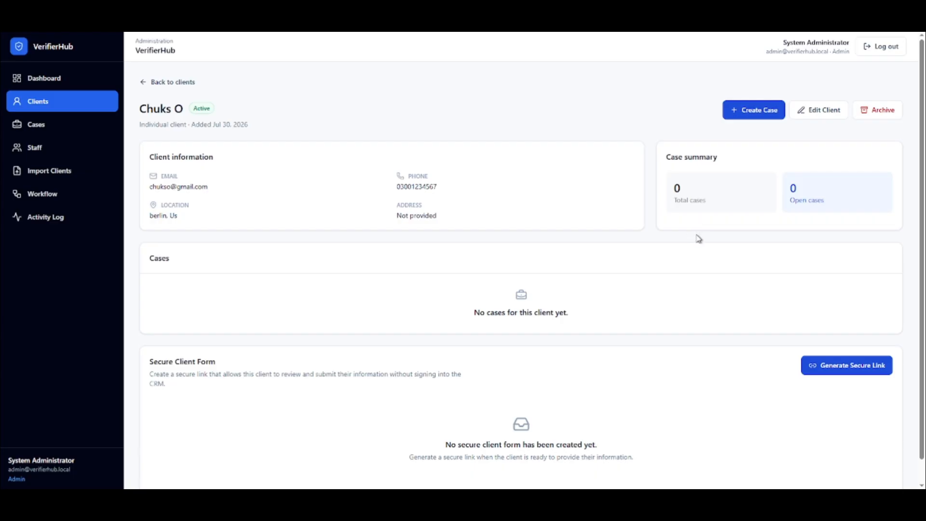
Generate a secure client form link for the new client with a 7-day expiry.
scroll(686, 244, "down", 1)
left_click(863, 342)
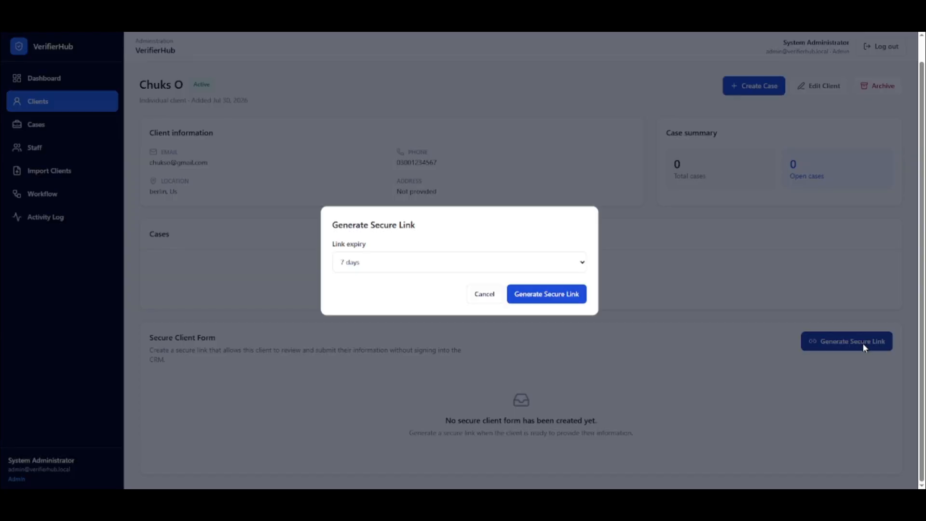
left_click(500, 256)
left_click(500, 256)
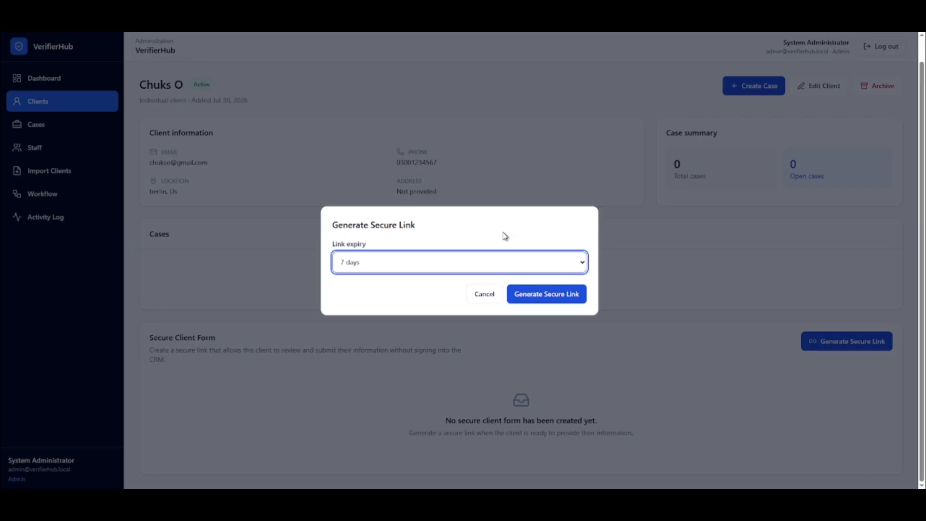
left_click(471, 269)
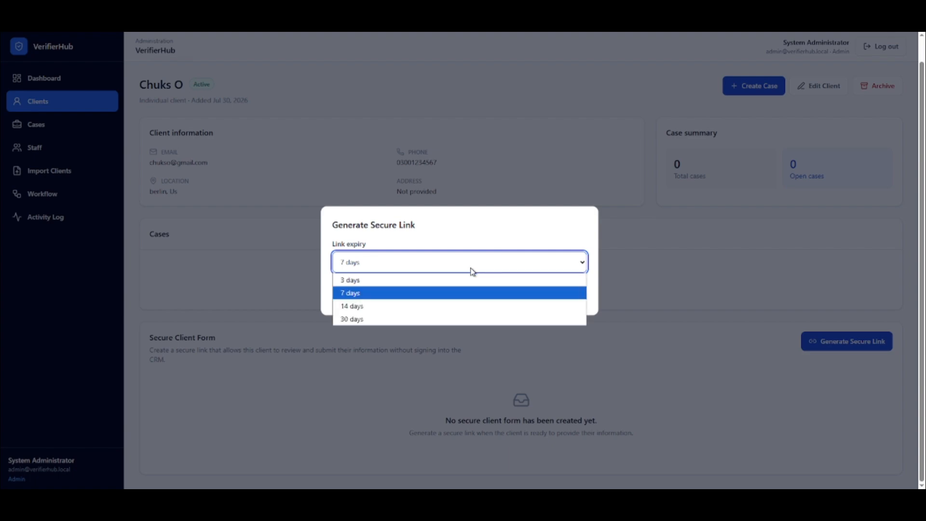
left_click(472, 269)
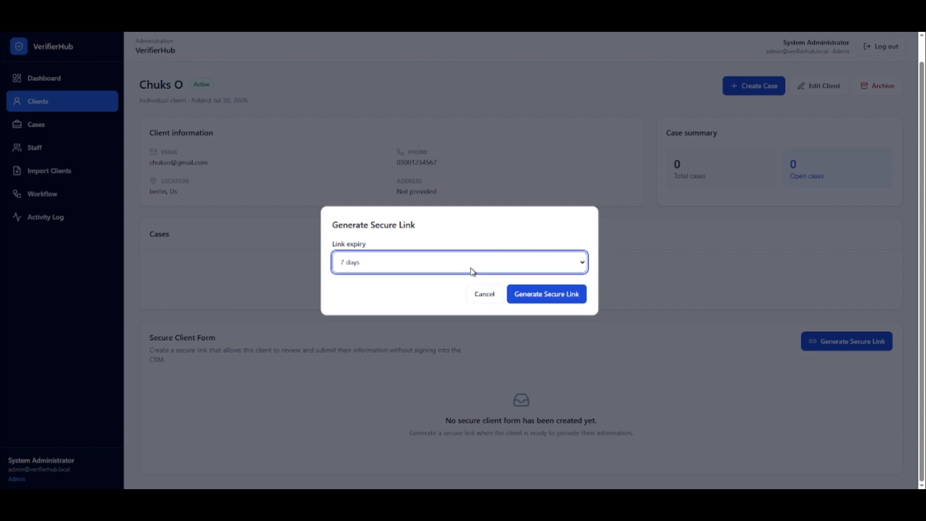
left_click(542, 298)
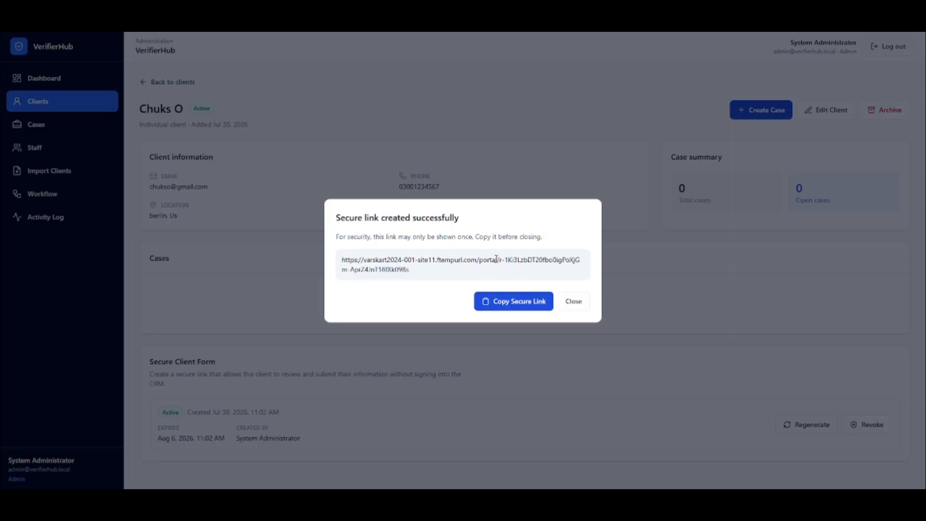
Copy the secure client form link and open it in a new browser tab.
left_click(513, 300)
key("ctrl+t")
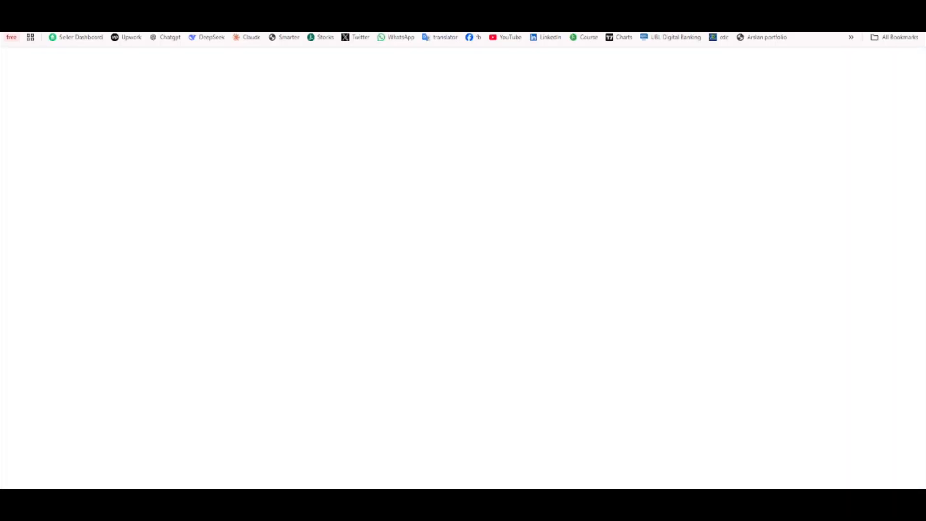
key("ctrl+v")
key("Return")
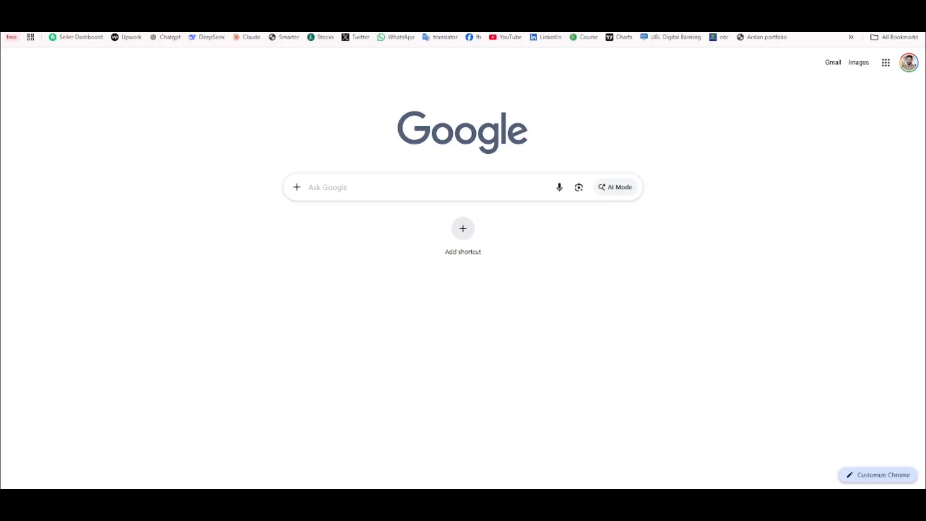
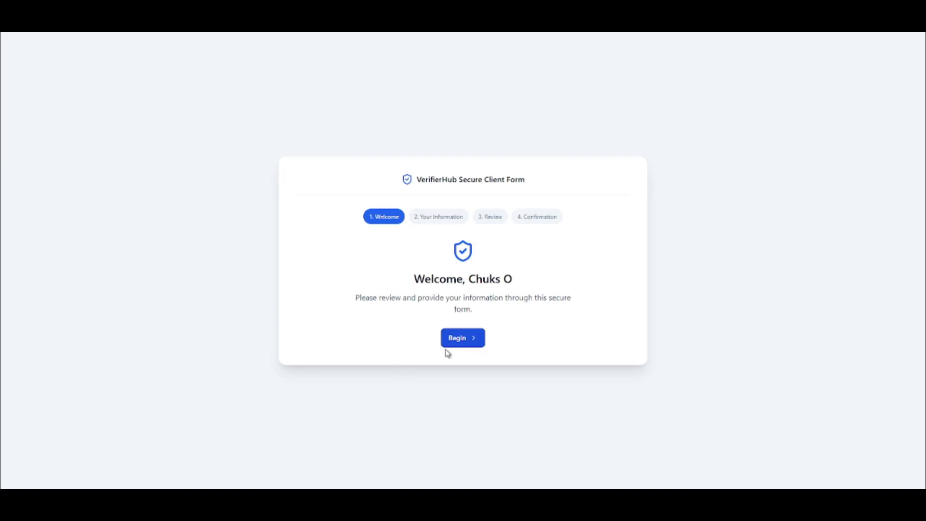
Submit the prefilled secure client form without changes and refresh the client's page in the CRM.
left_click(458, 341)
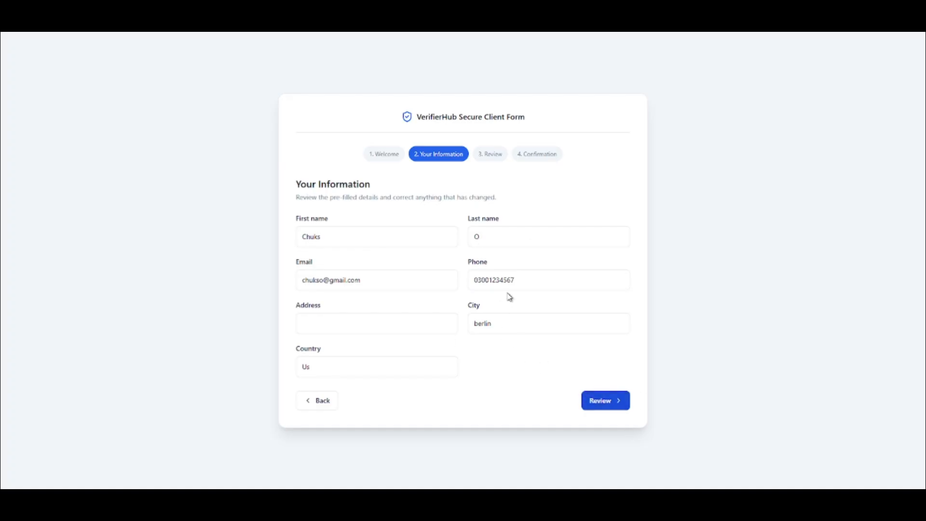
left_click(600, 399)
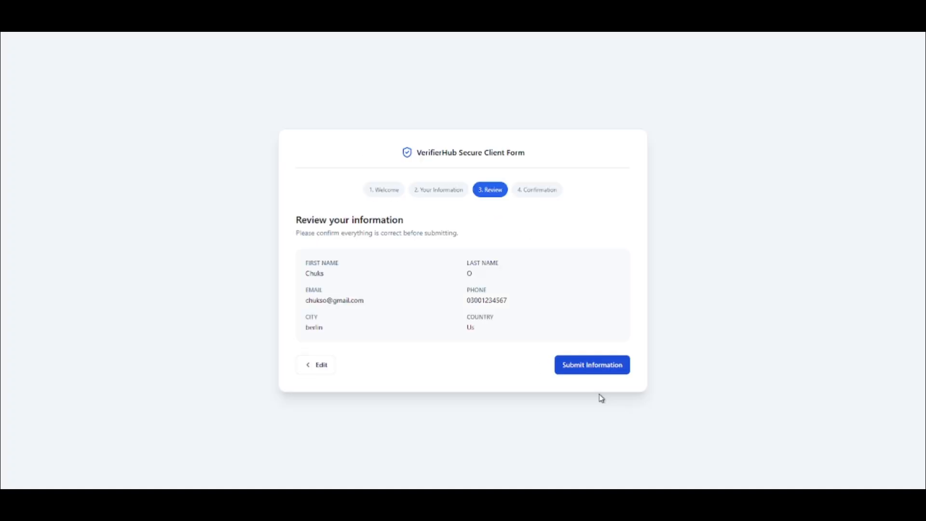
left_click(586, 370)
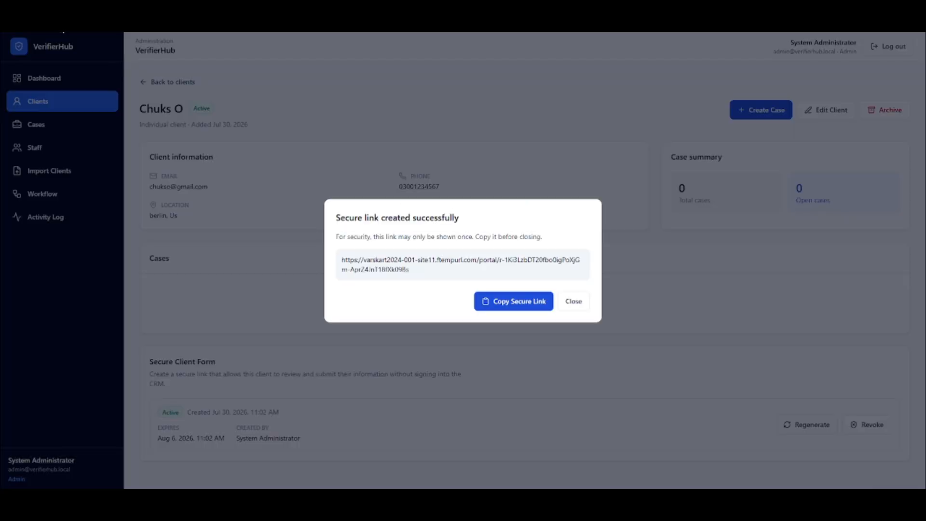
key("Escape")
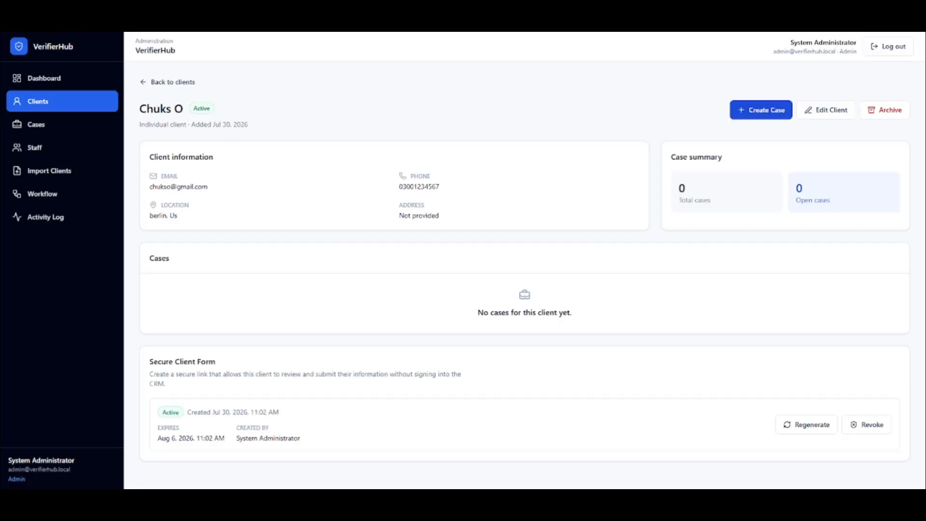
key("ctrl+r")
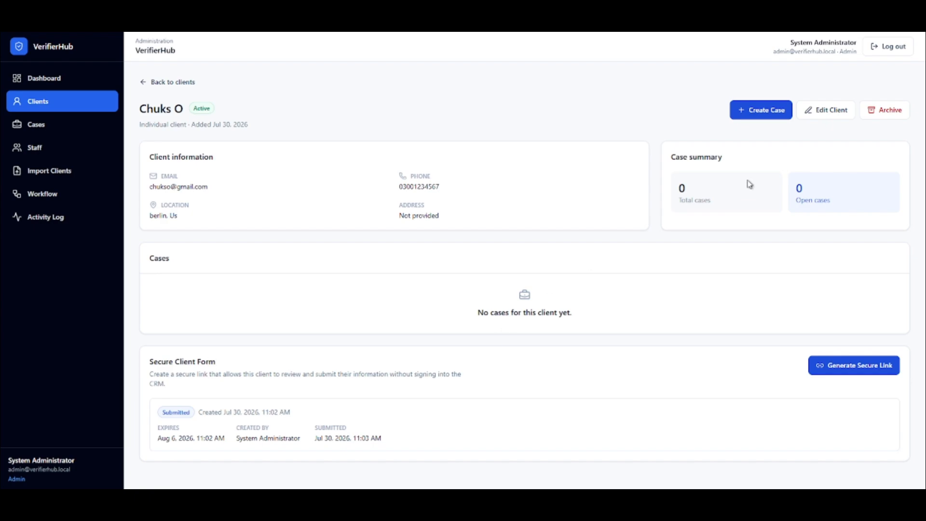
Start a new case from the client's page and choose the third entry in the client list, below Acme Security Ltd.
left_click(761, 110)
left_click(266, 230)
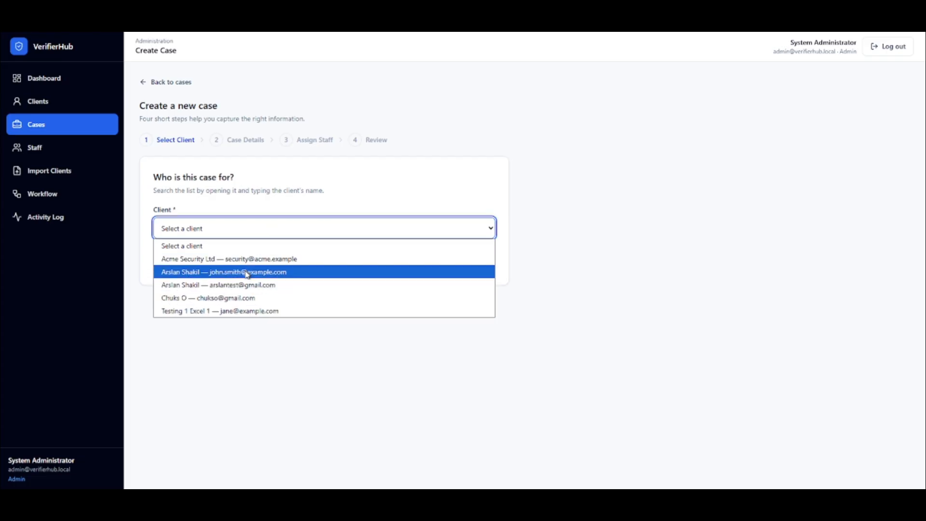
left_click(247, 273)
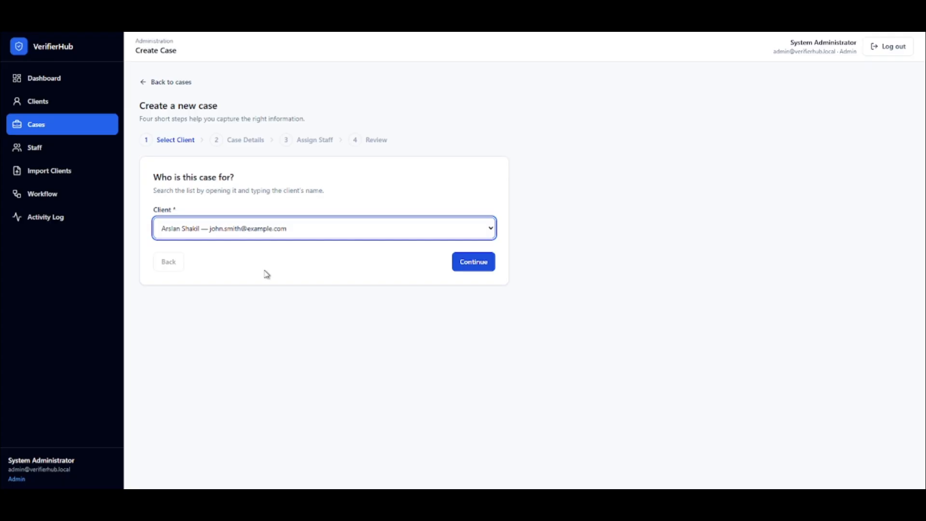
left_click(467, 266)
Enter "test case" as both the case title and the description.
left_click(240, 208)
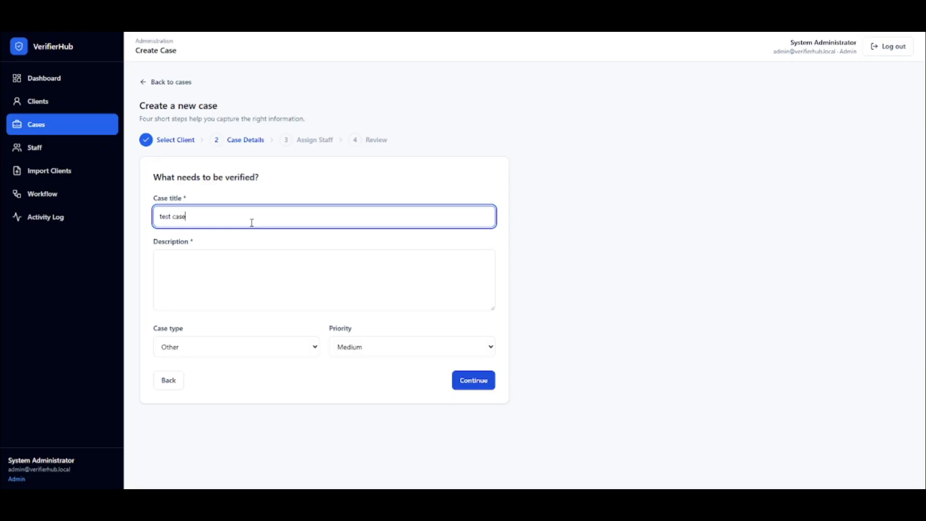
key("Tab")
type("test")
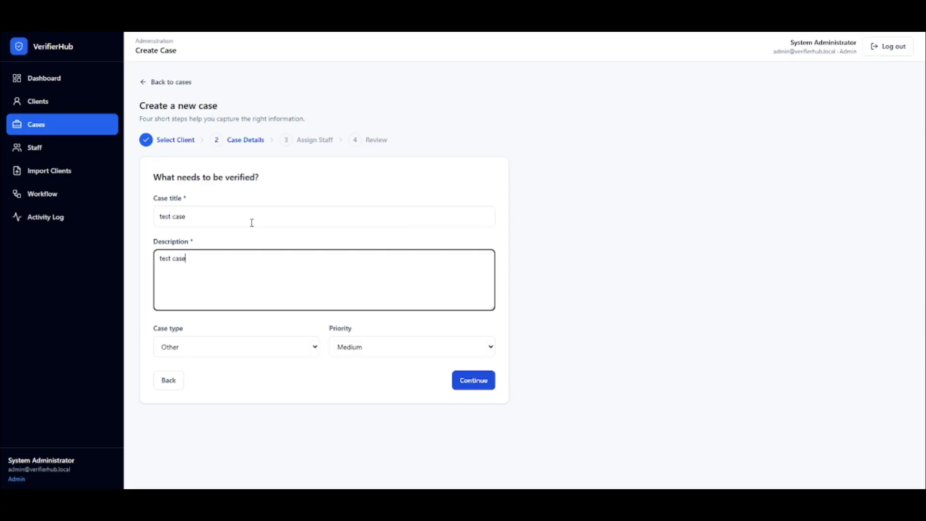
key("Tab")
Set the case type to Suspicious SMS and the priority to Low, and continue to staff assignment.
left_click(215, 353)
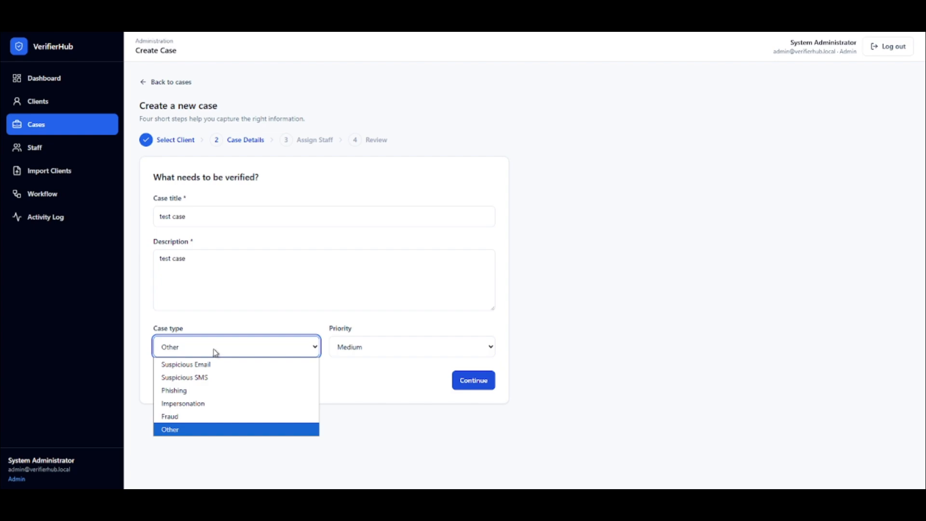
left_click(220, 364)
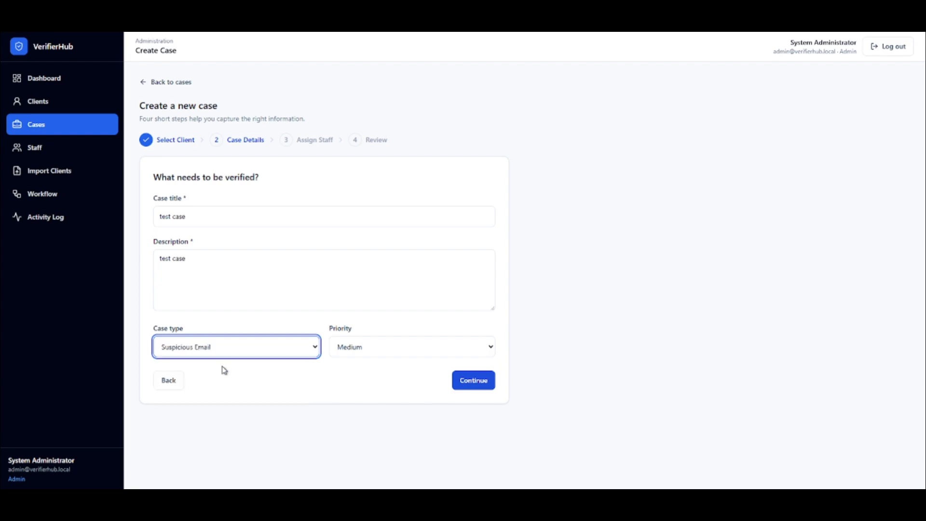
left_click(216, 355)
left_click(217, 380)
left_click(359, 356)
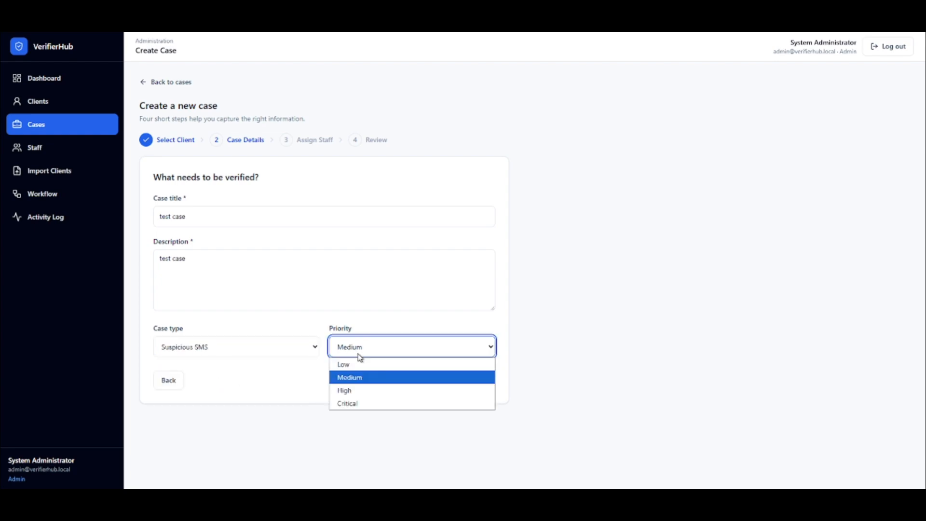
left_click(366, 364)
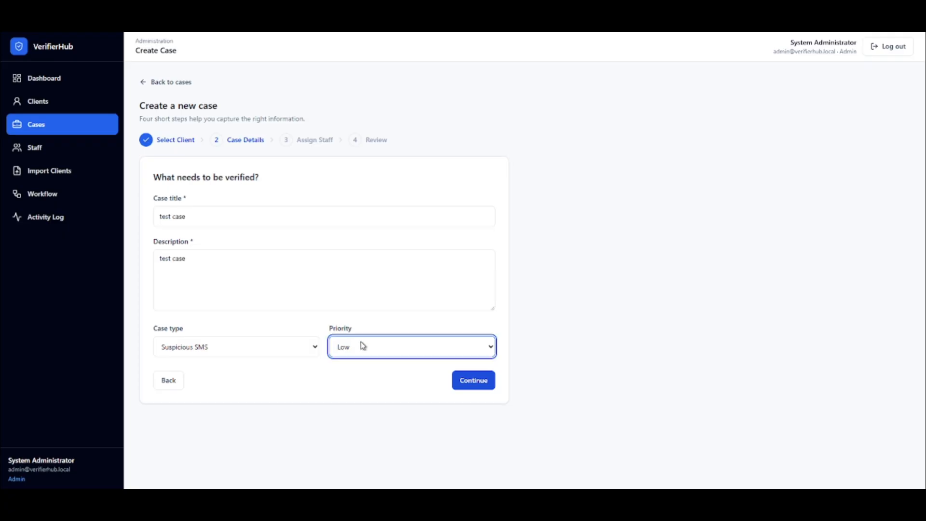
left_click(361, 343)
left_click(296, 333)
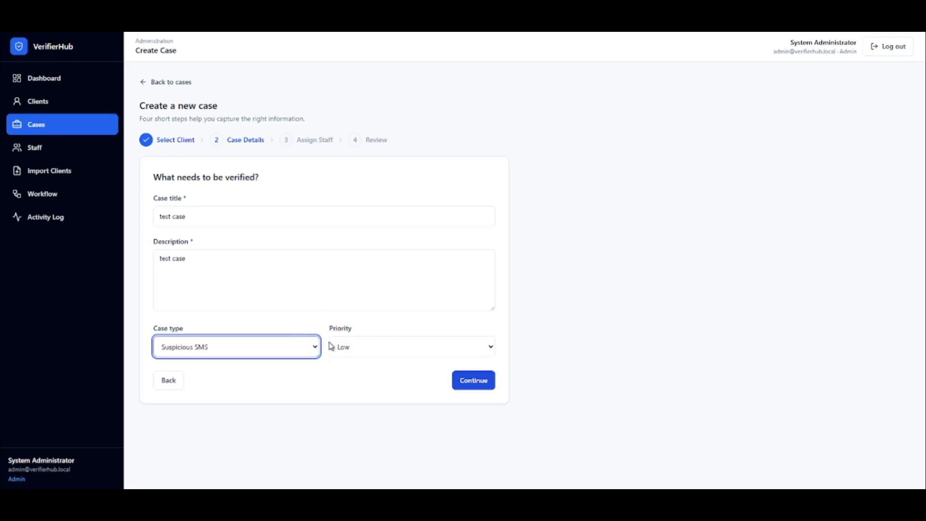
left_click(473, 383)
Assign the case to Test Investigator and create it.
left_click(245, 235)
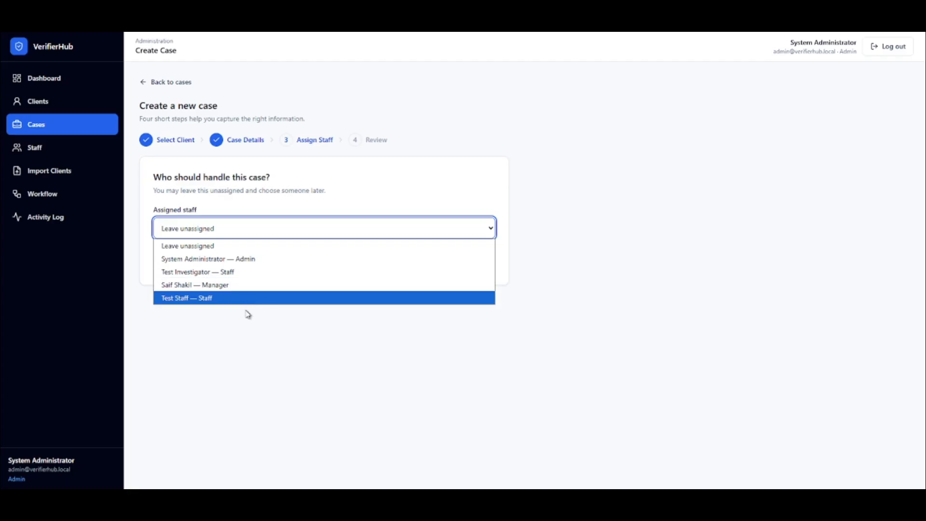
left_click(236, 273)
left_click(488, 263)
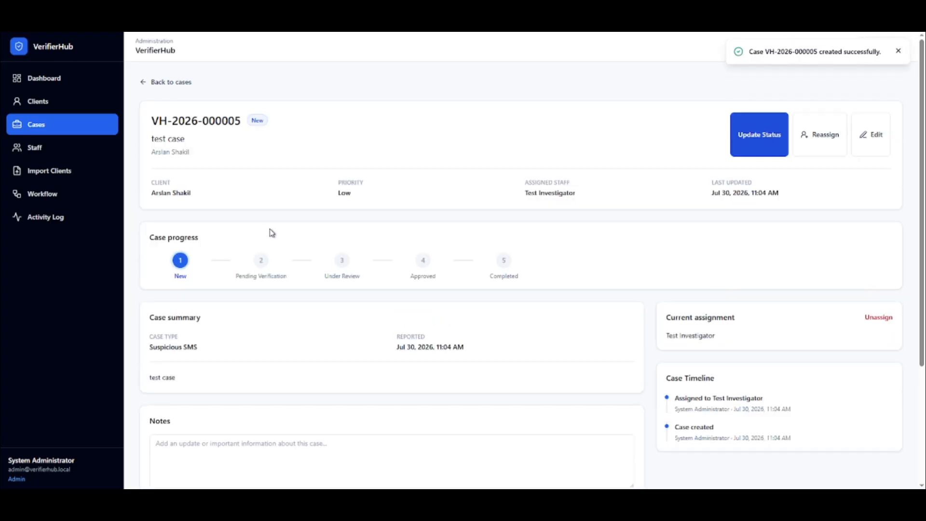
Examine the new case's reference, assigned staff, progress, summary, notes and timeline.
scroll(324, 333, "down", 1)
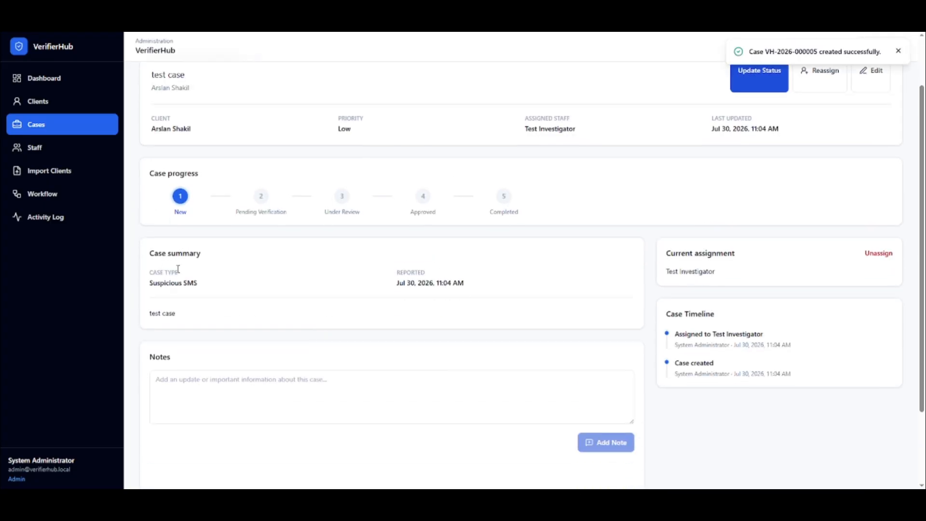
scroll(560, 292, "down", 2)
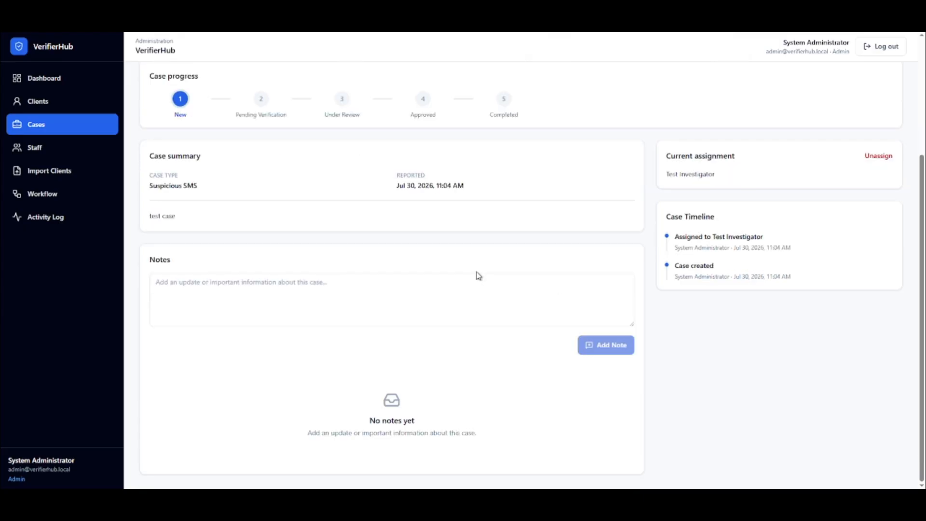
scroll(475, 274, "up", 3)
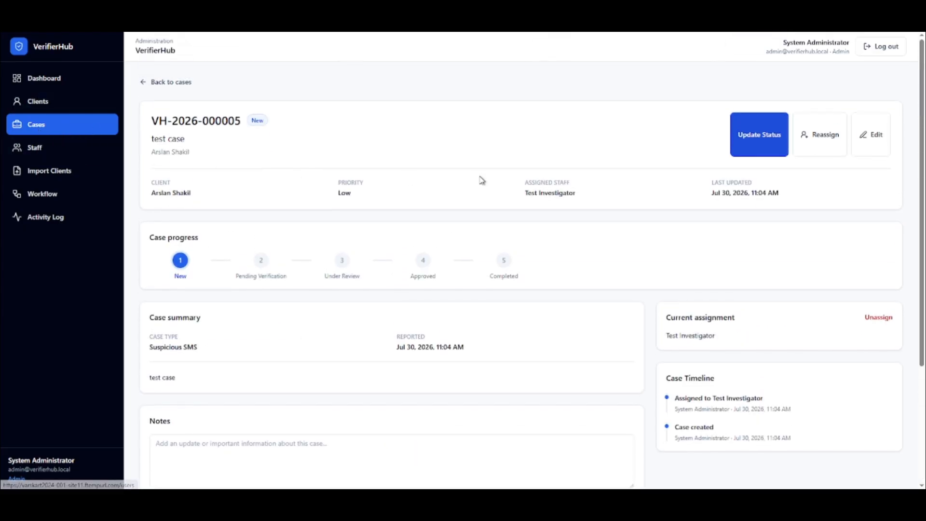
left_click_drag(241, 122, 154, 114)
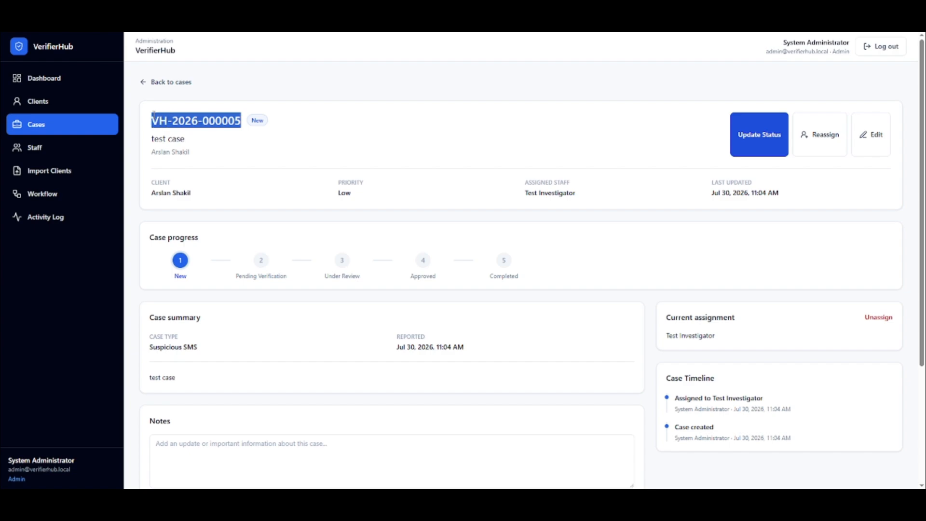
left_click(586, 137)
left_click_drag(577, 192, 486, 183)
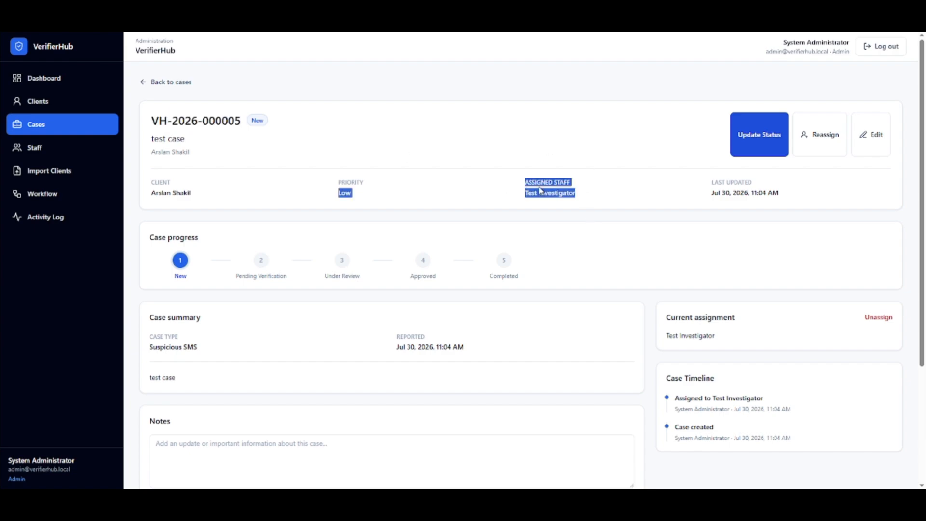
left_click(586, 194)
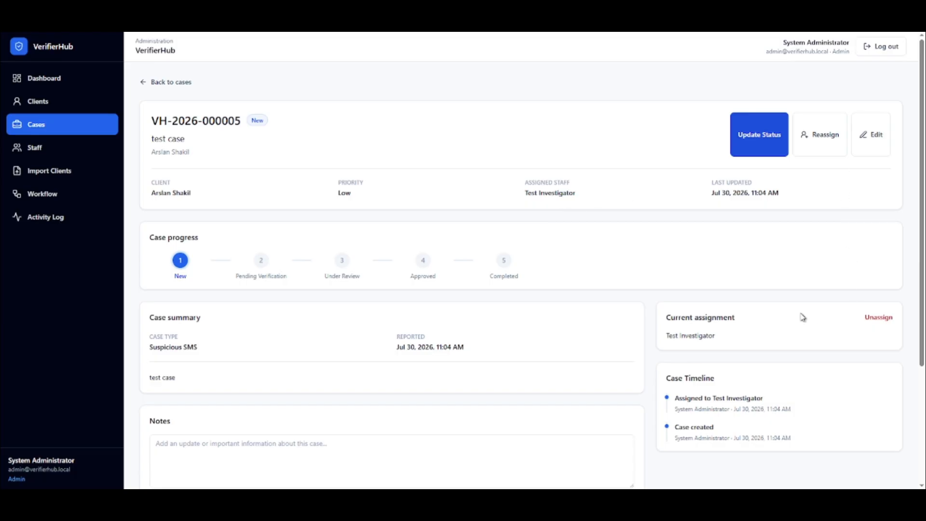
scroll(800, 222, "down", 3)
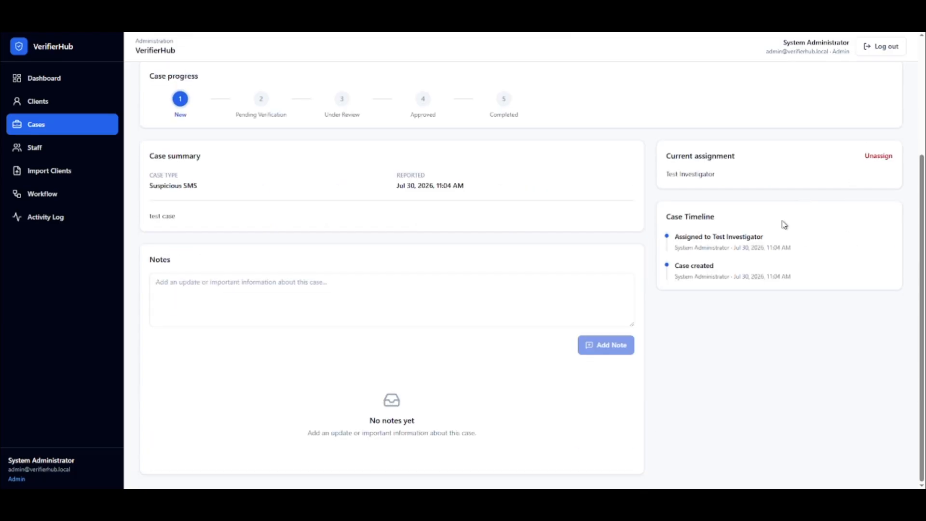
View the case's reassignment dialog and close it without choosing a staff member.
scroll(726, 285, "up", 1)
scroll(726, 285, "up", 2)
left_click(822, 146)
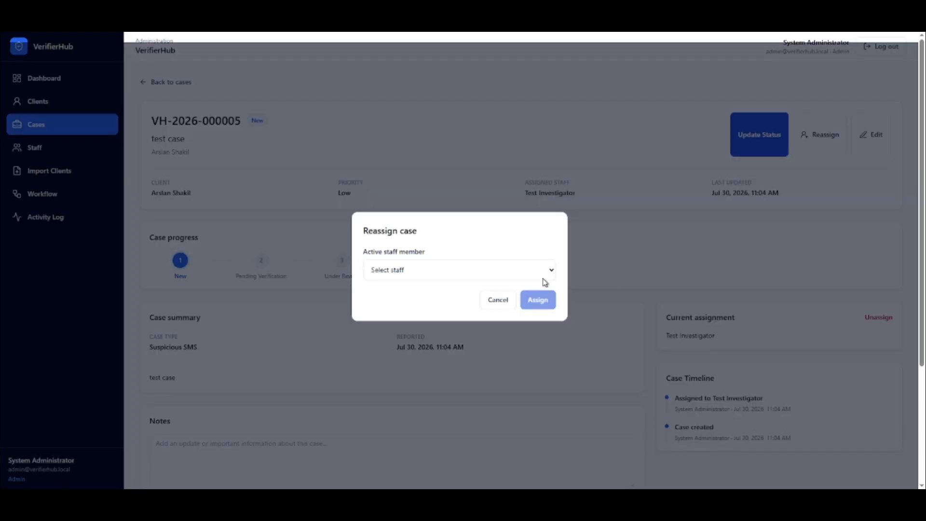
left_click(501, 303)
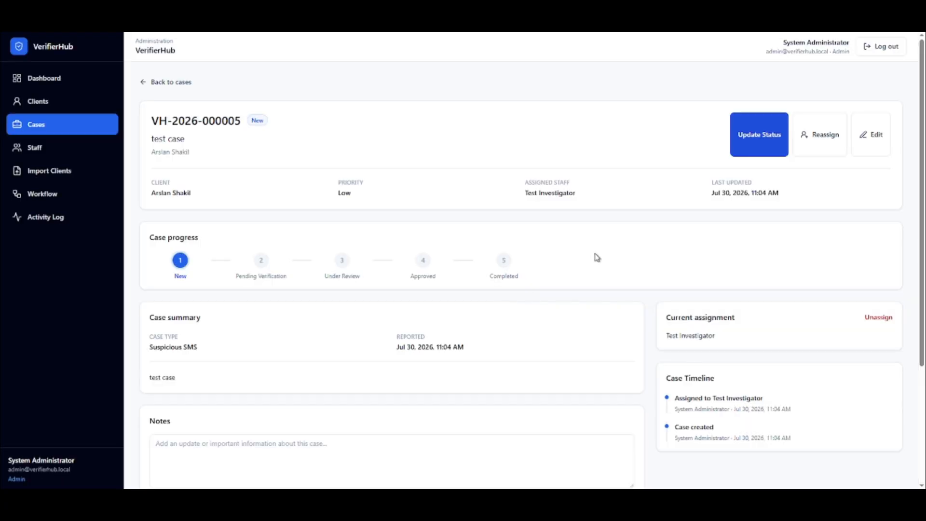
Update the case status to Pending Verification.
left_click(762, 150)
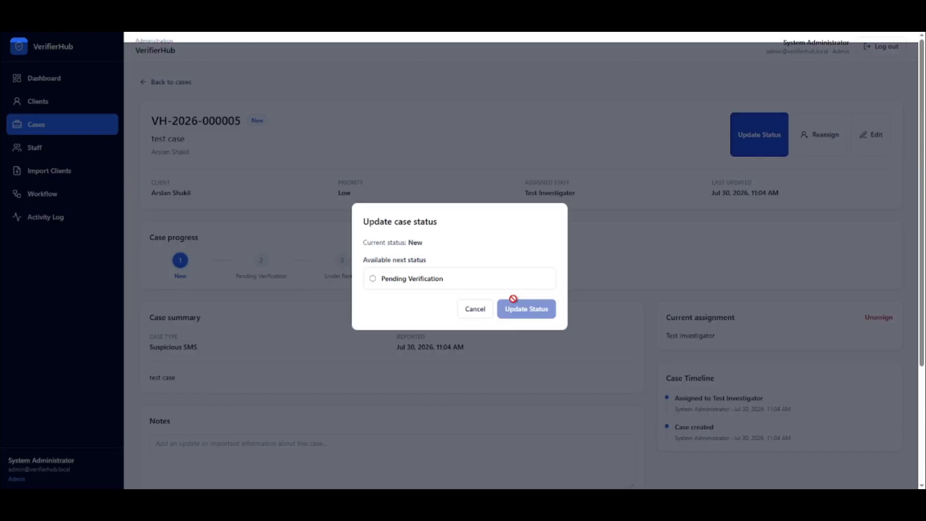
left_click(440, 282)
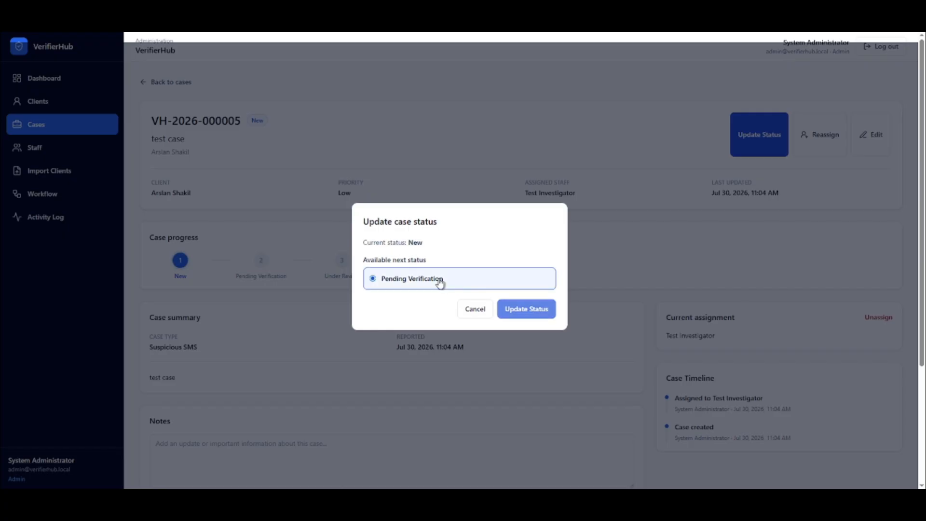
left_click(516, 307)
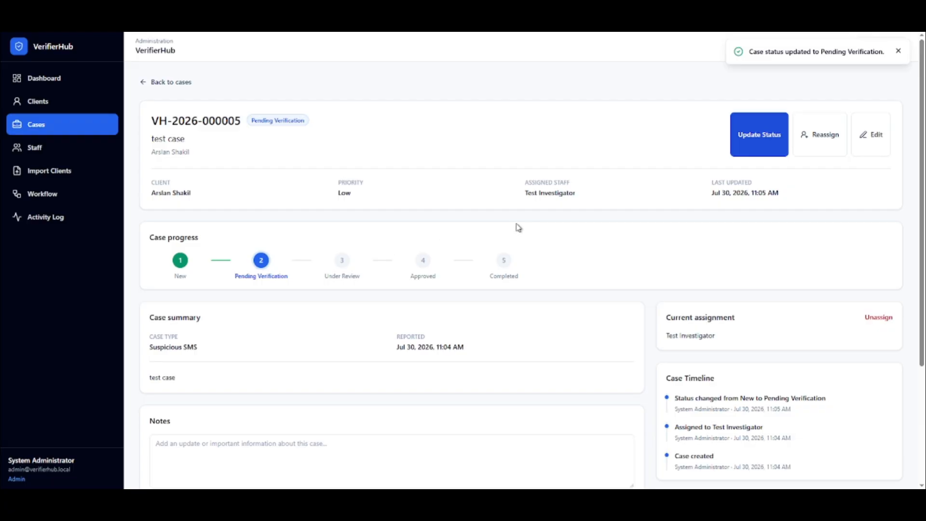
View the case's edit form and the list of staff users without changing anything.
left_click(873, 144)
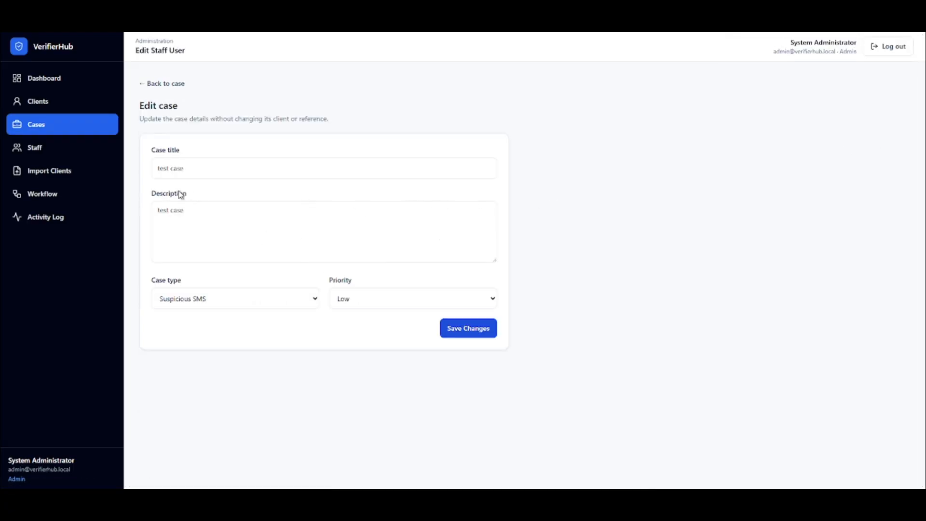
left_click(46, 152)
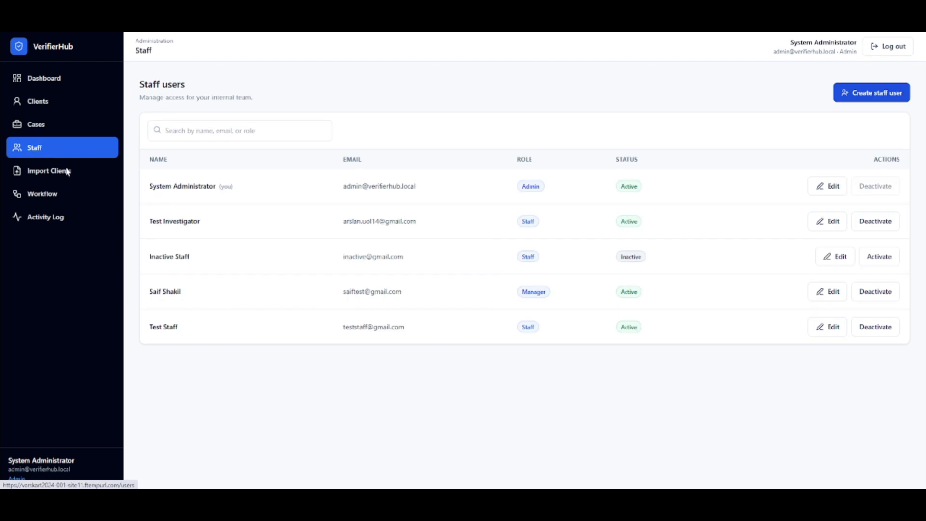
left_click(241, 123)
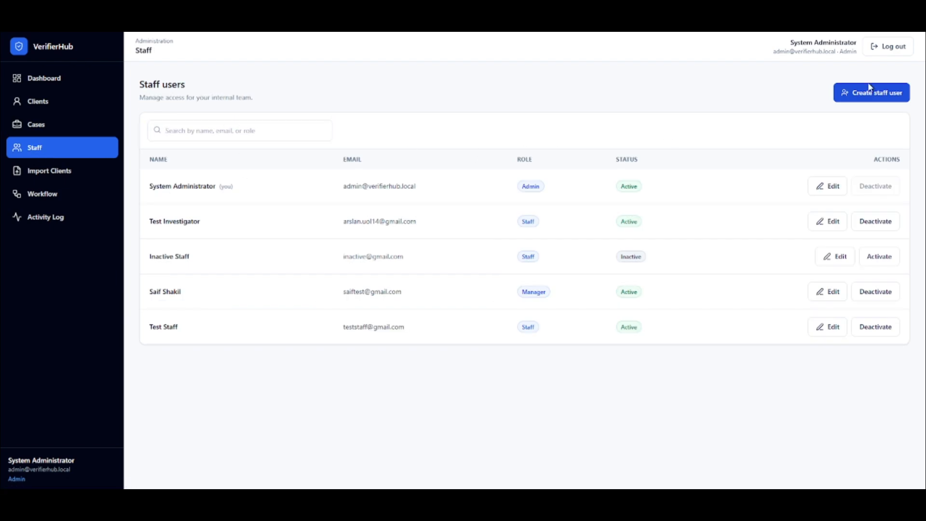
Choose verifierhub-client-import-template.csv from the Downloads folder as the file for the client import.
left_click(37, 176)
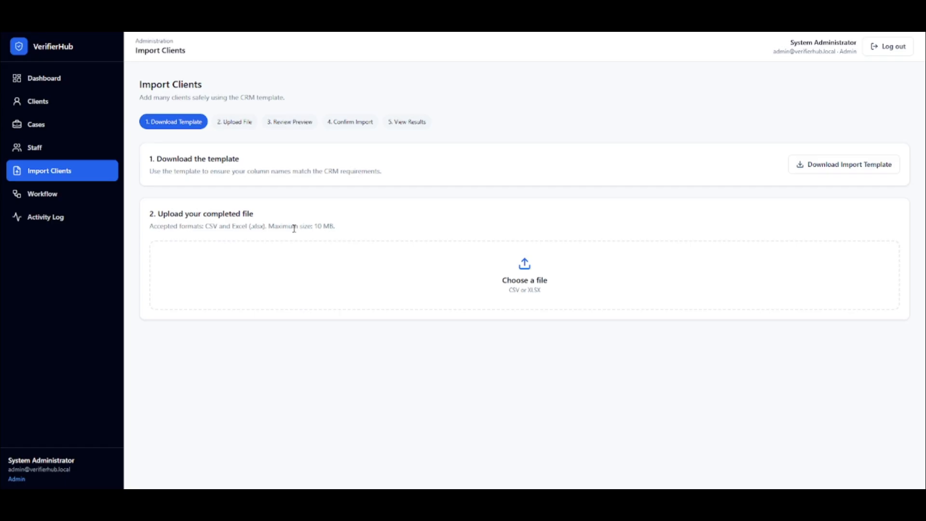
left_click(535, 288)
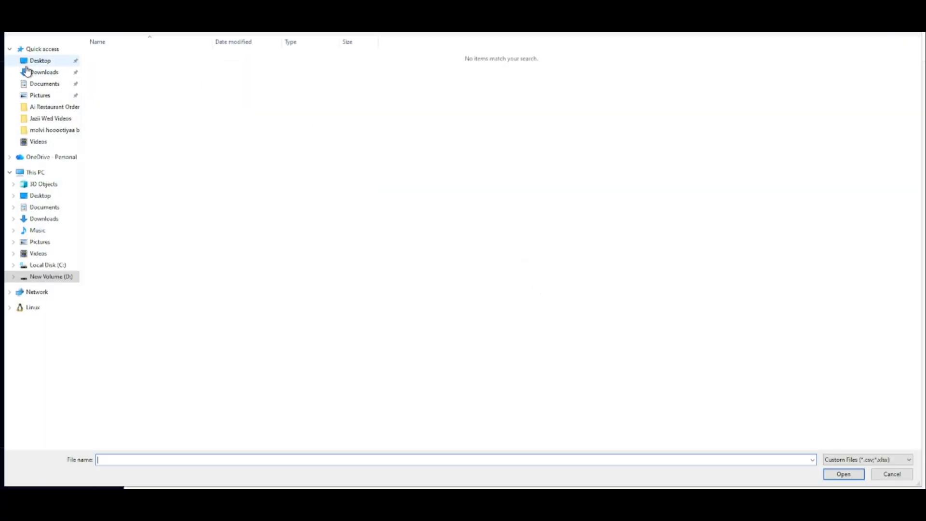
left_click(28, 74)
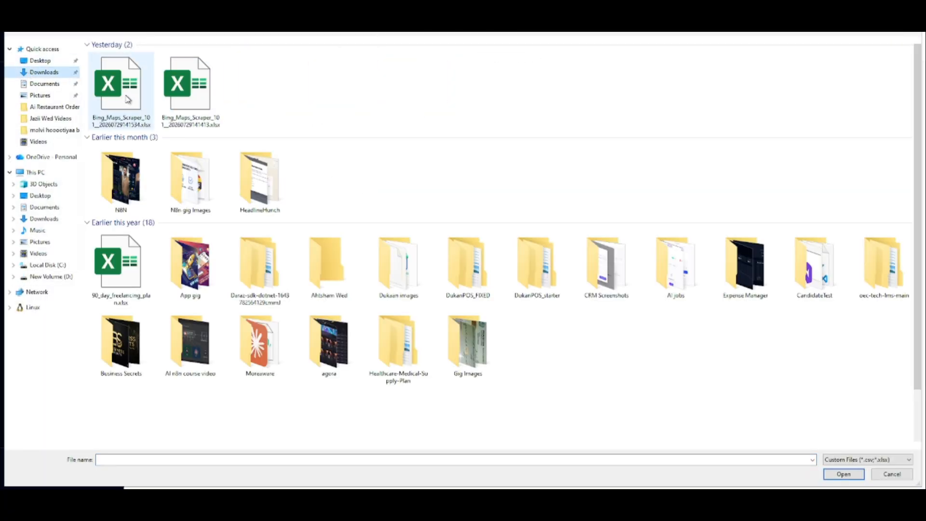
left_click(118, 111)
double_click(118, 111)
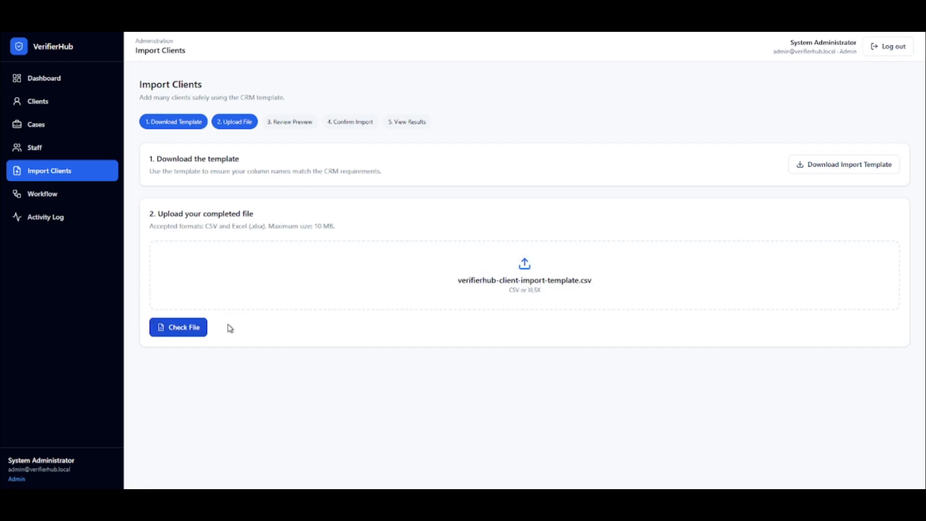
Check the chosen client import file and examine the message for the invalid row in the preview.
left_click(190, 328)
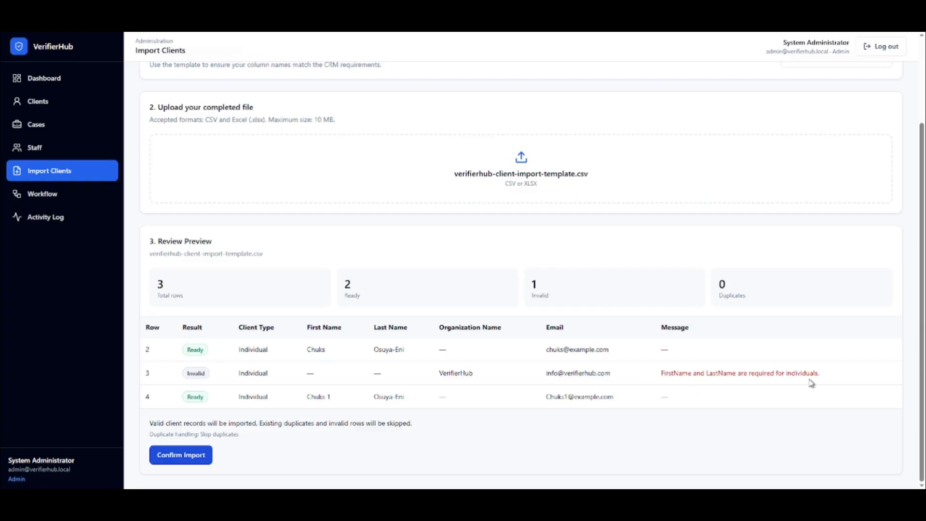
left_click_drag(821, 382, 656, 371)
left_click(659, 375)
Switch to the import template in Excel and set the ClientType in row 3 to Company.
left_click(344, 500)
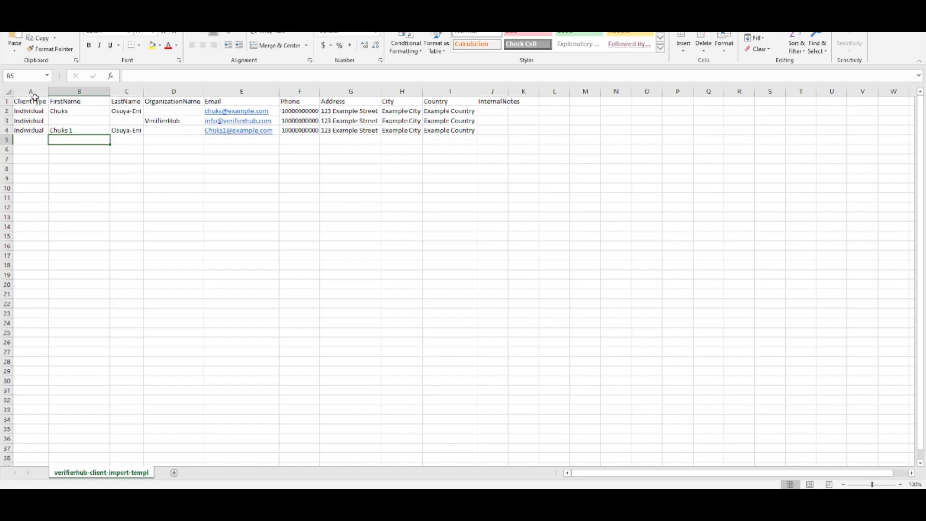
left_click(28, 113)
left_click(29, 122)
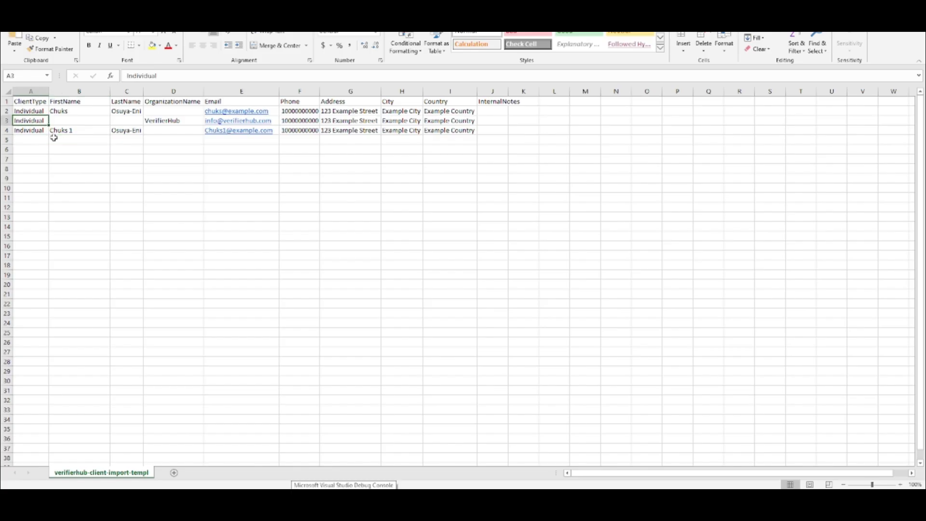
type("Company")
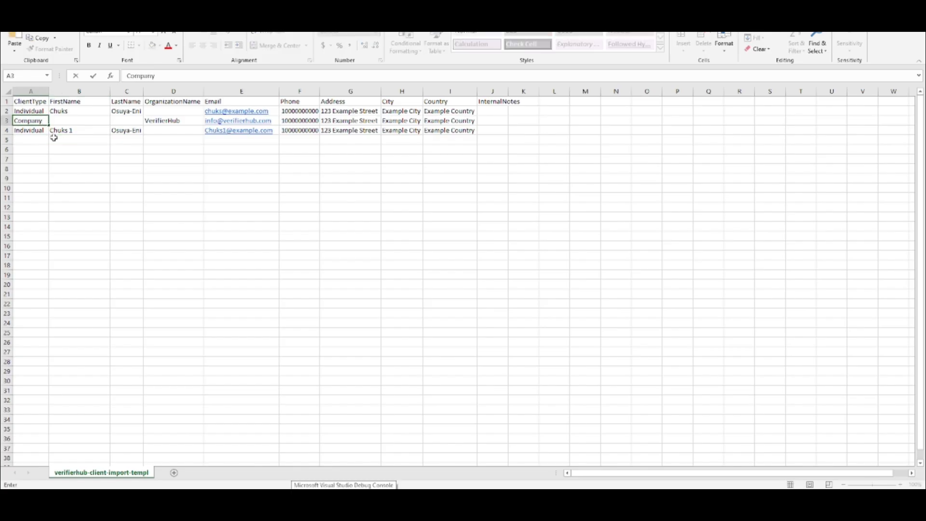
key("Return")
Return to VerifierHub, select the edited verifierhub-client-import-template.csv again for upload, and check the file.
key("alt+Tab")
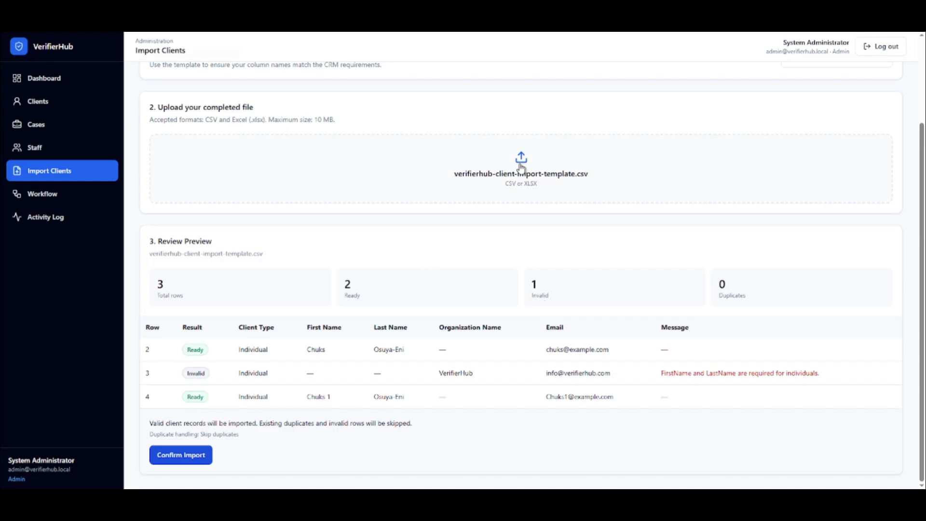
left_click(517, 167)
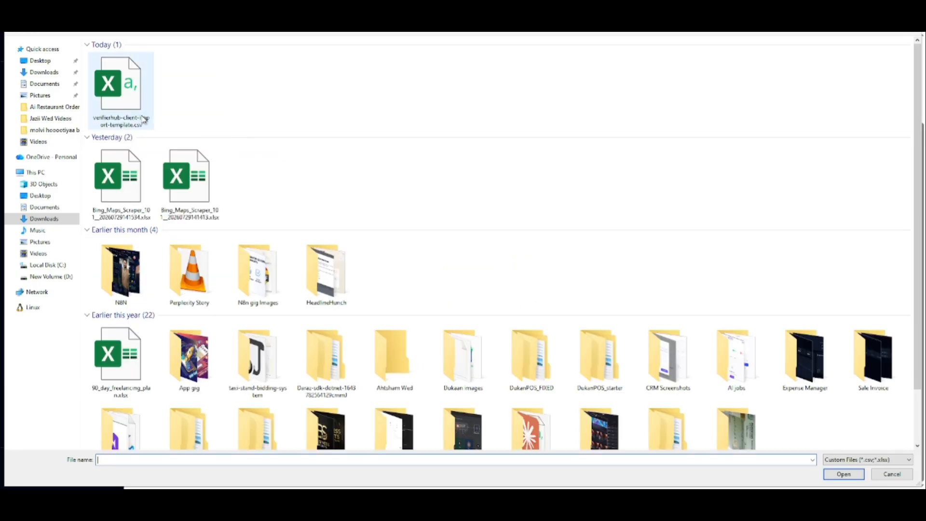
double_click(143, 119)
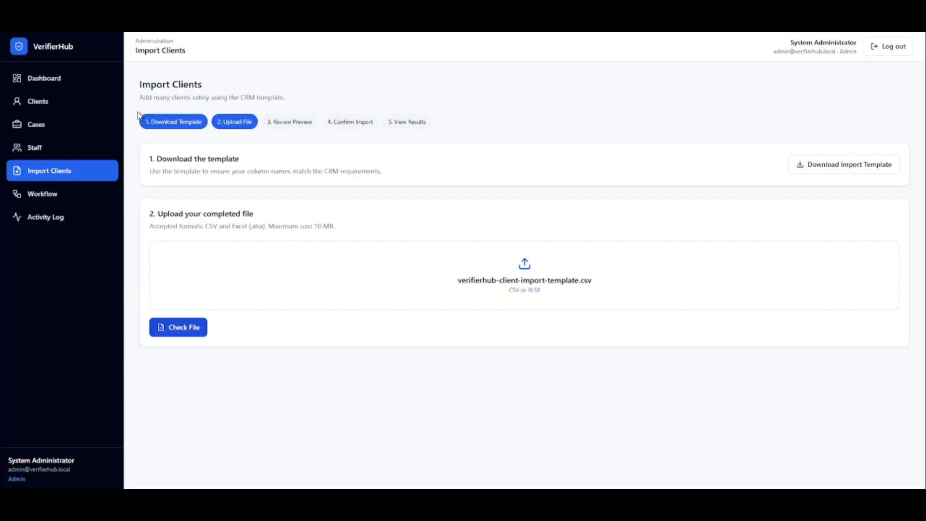
left_click(195, 328)
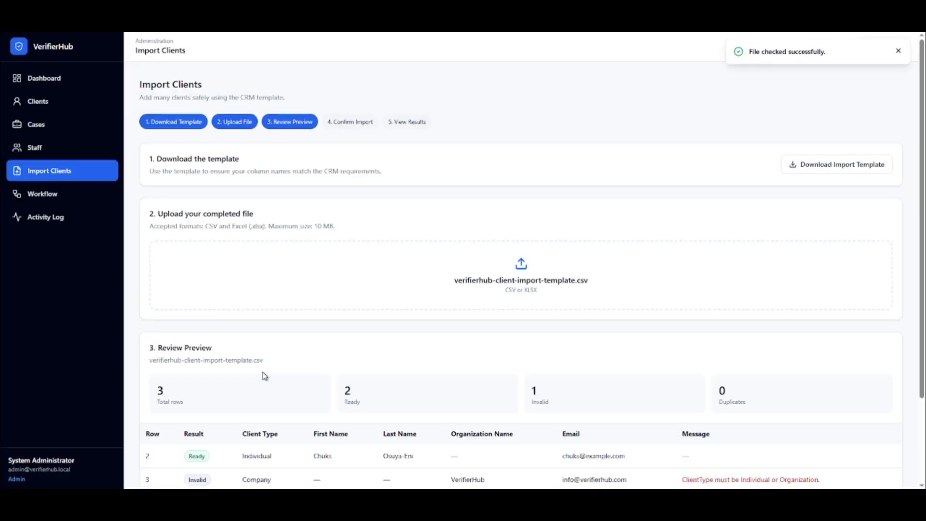
scroll(271, 362, "down", 3)
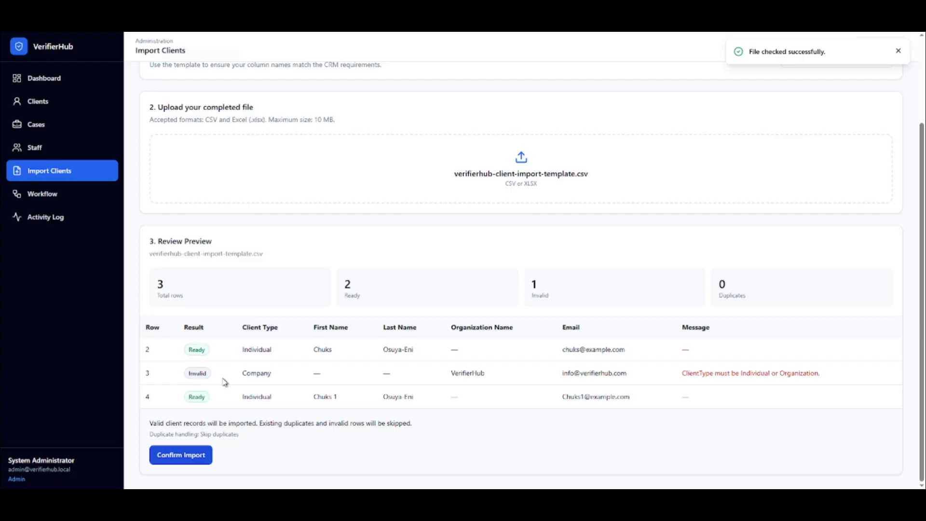
Copy Organization from row 3's preview message into its ClientType cell in the Excel template and fit column A to its content.
double_click(268, 375)
left_click(279, 376)
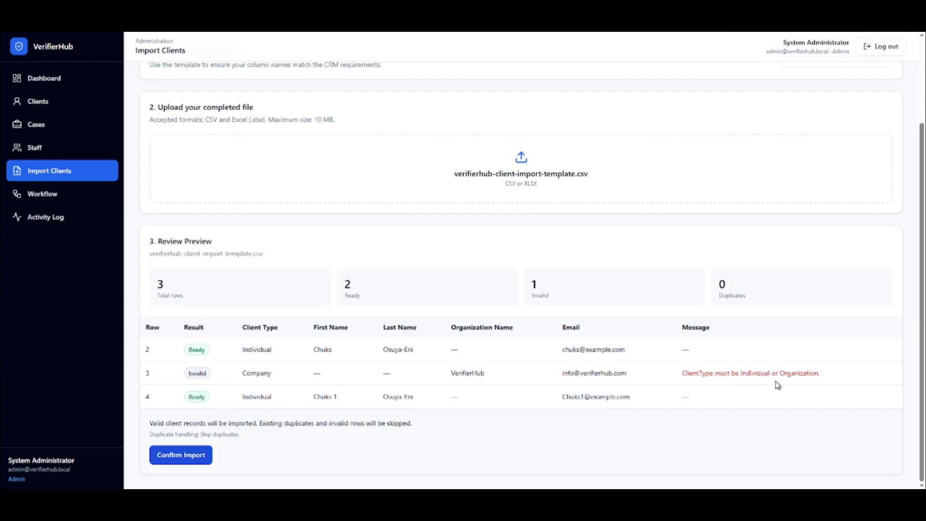
triple_click(802, 373)
left_click(814, 374)
left_click_drag(817, 375, 780, 374)
key("ctrl+c")
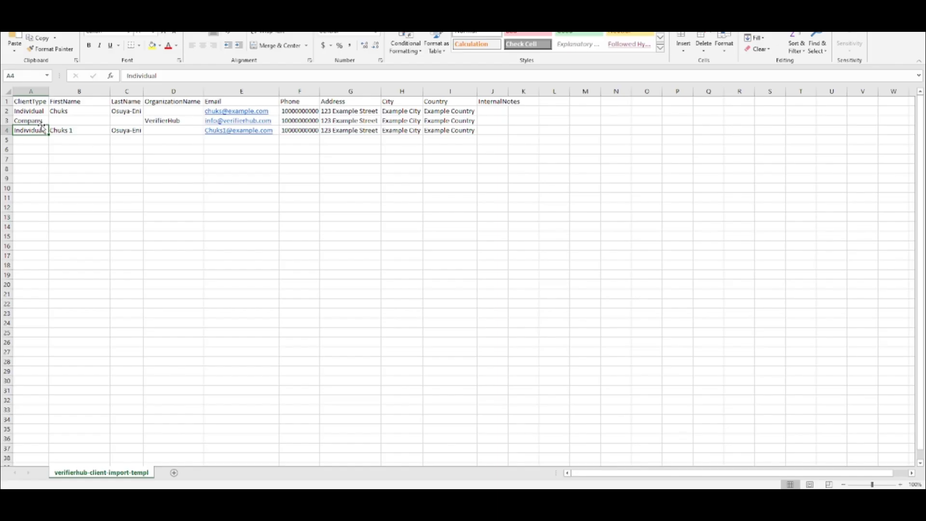
left_click(39, 121)
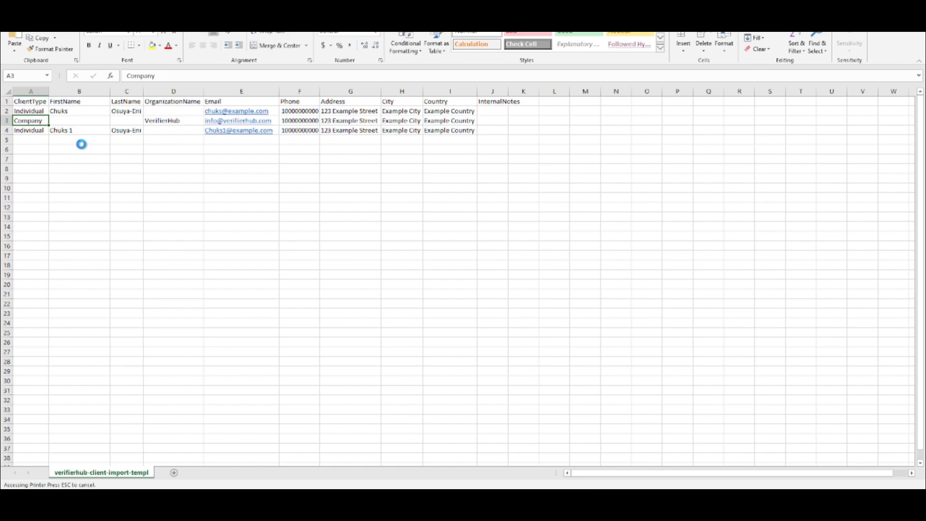
key("ctrl+v")
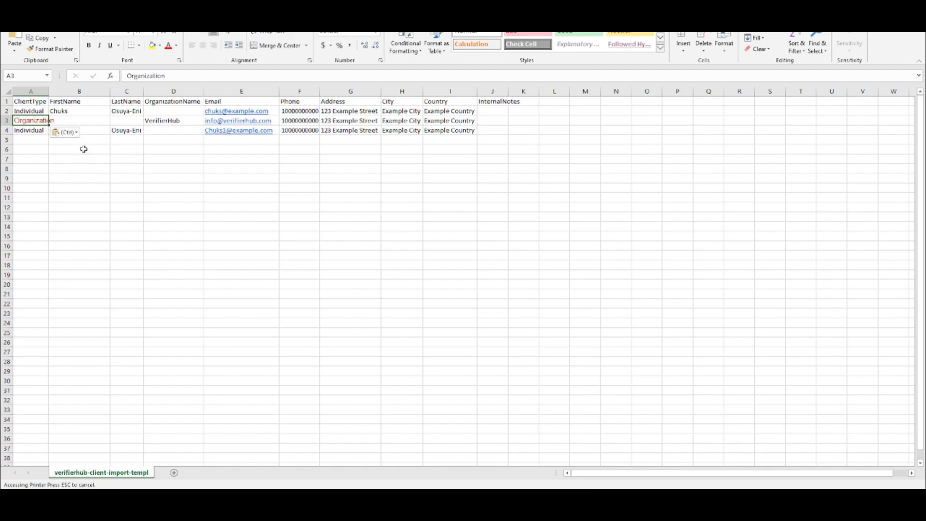
double_click(50, 90)
left_click(69, 130)
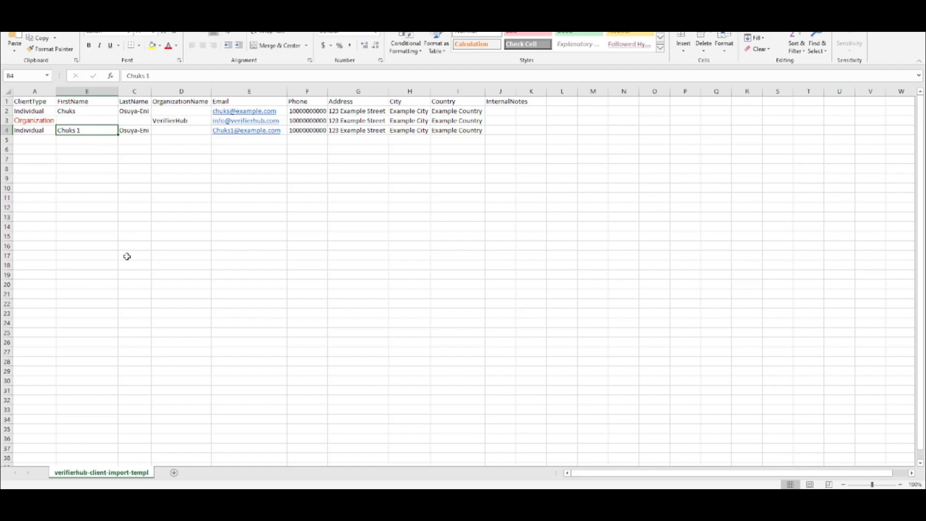
Switch back to VerifierHub, upload the corrected verifierhub-client-import-template.csv, and check the file.
key("alt+Tab")
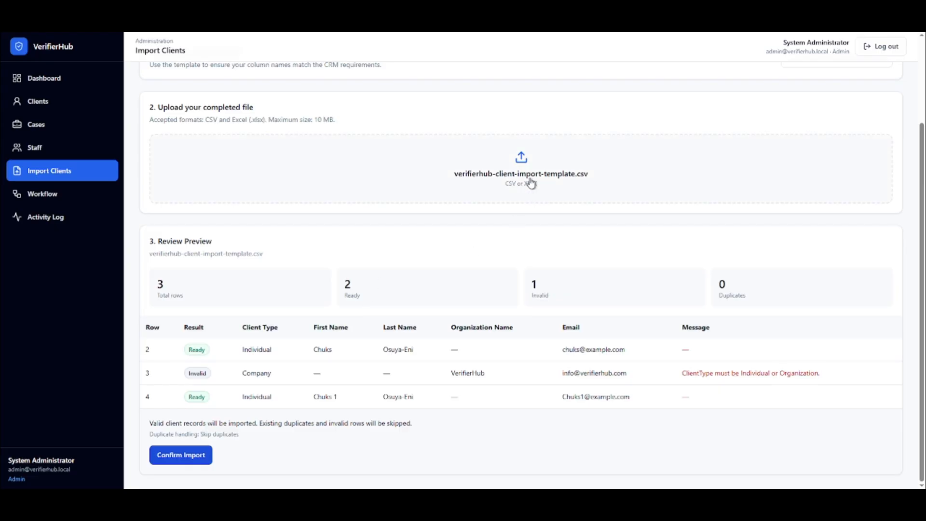
left_click(336, 165)
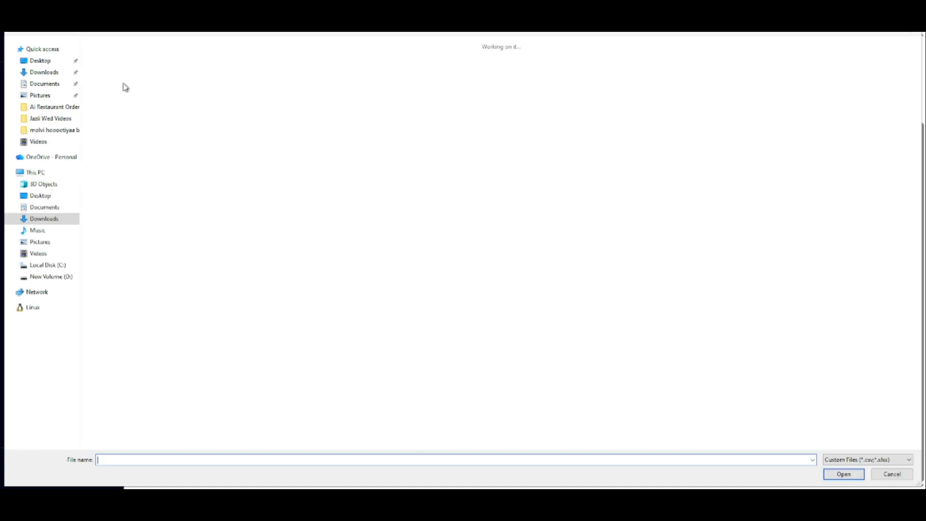
left_click(126, 81)
double_click(125, 81)
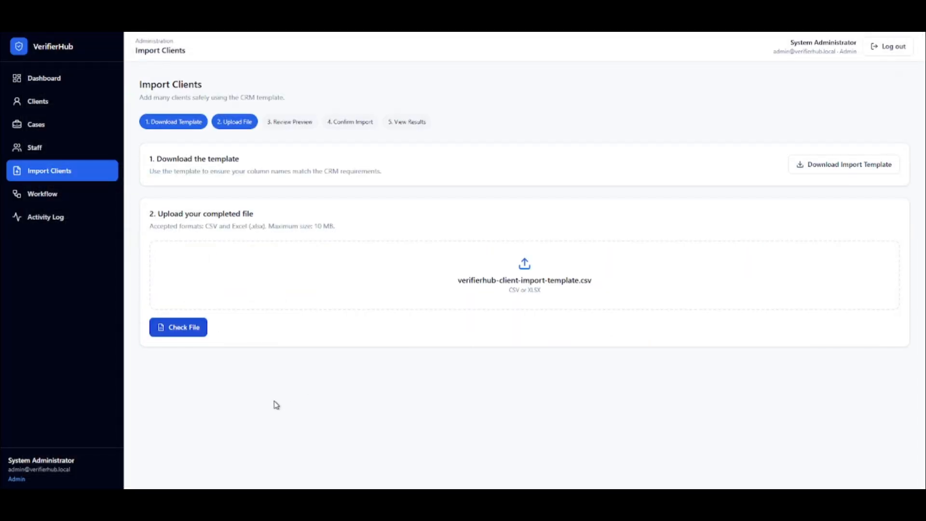
left_click(212, 330)
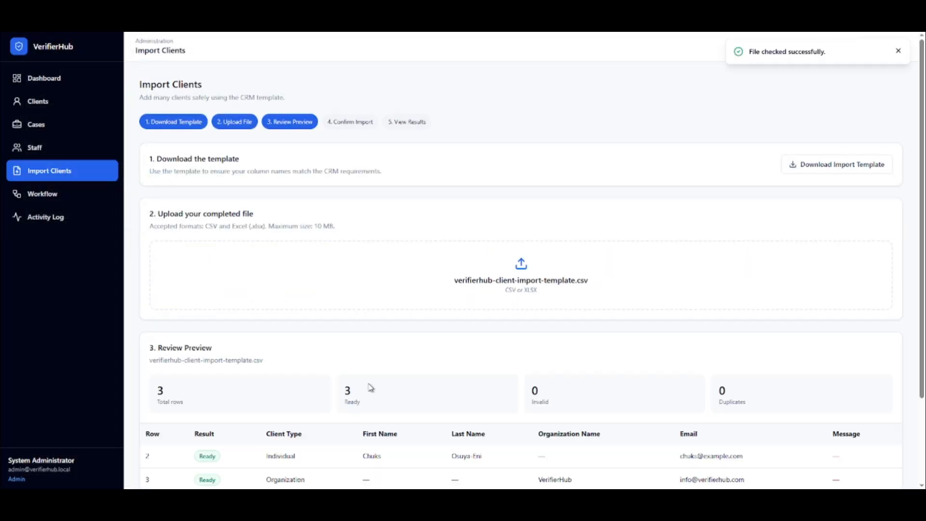
Review the preview rows, confirm the client import, and open the clients list from the import results.
scroll(372, 388, "down", 2)
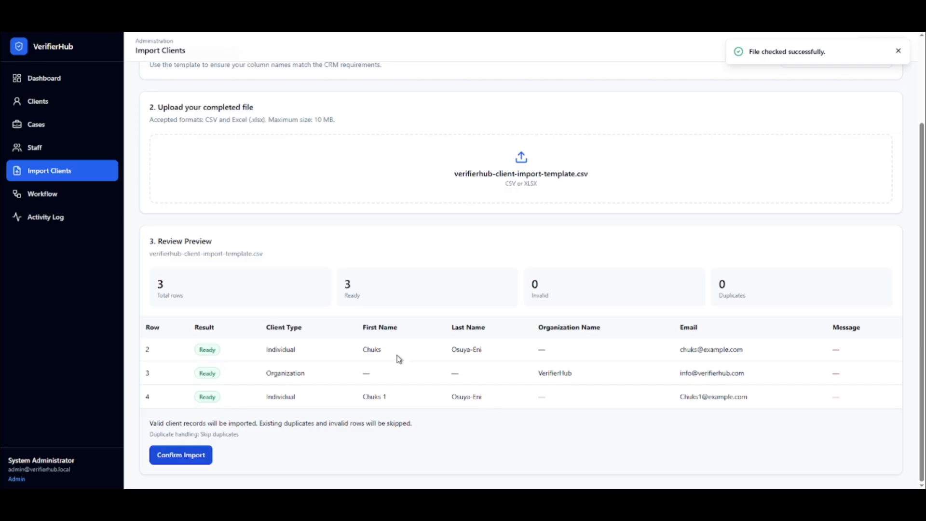
left_click(192, 456)
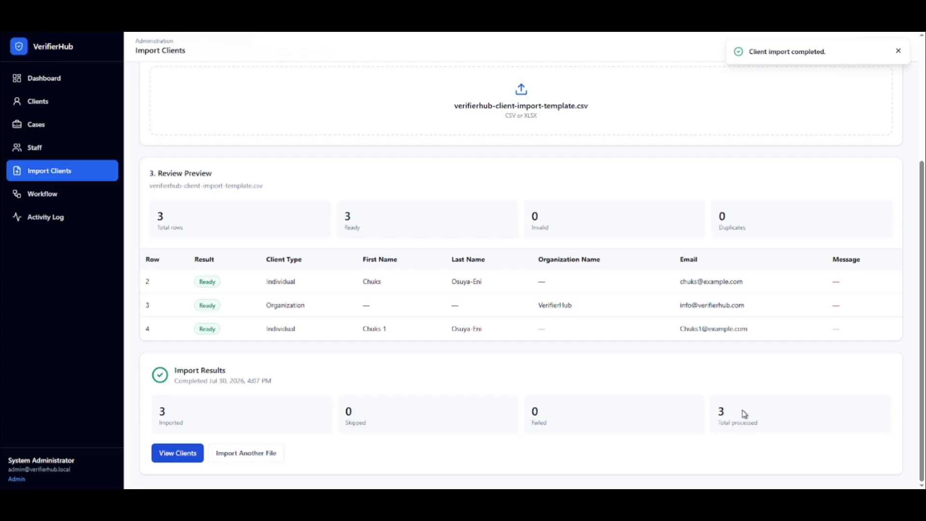
left_click(183, 462)
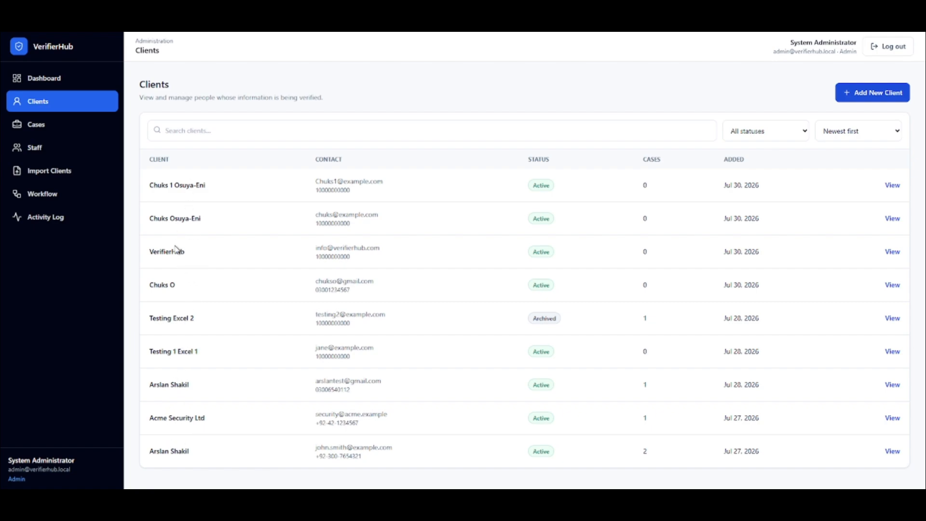
View the sort order and status filter options of the clients list without changing them.
left_click(868, 133)
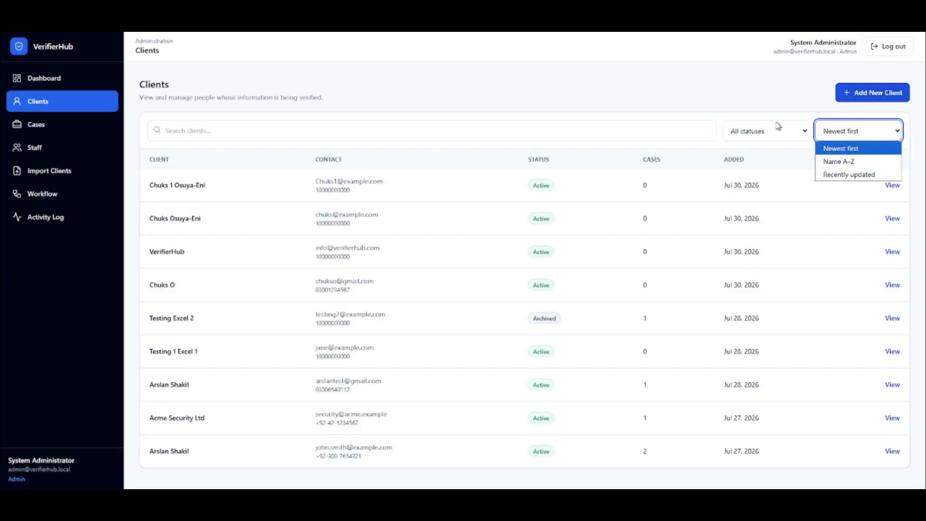
left_click(668, 94)
left_click(760, 133)
left_click(568, 67)
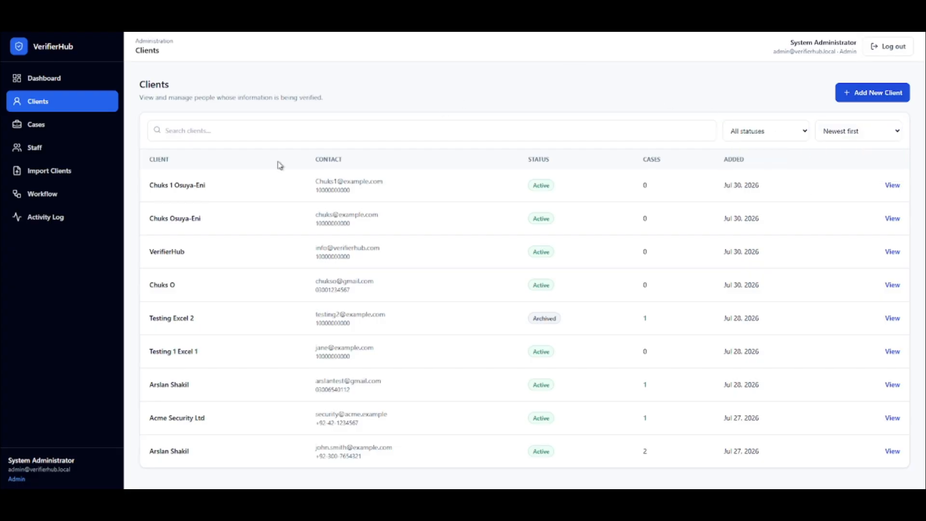
Open the workflow stages, move the New stage down one place, and move it back to first.
left_click(61, 196)
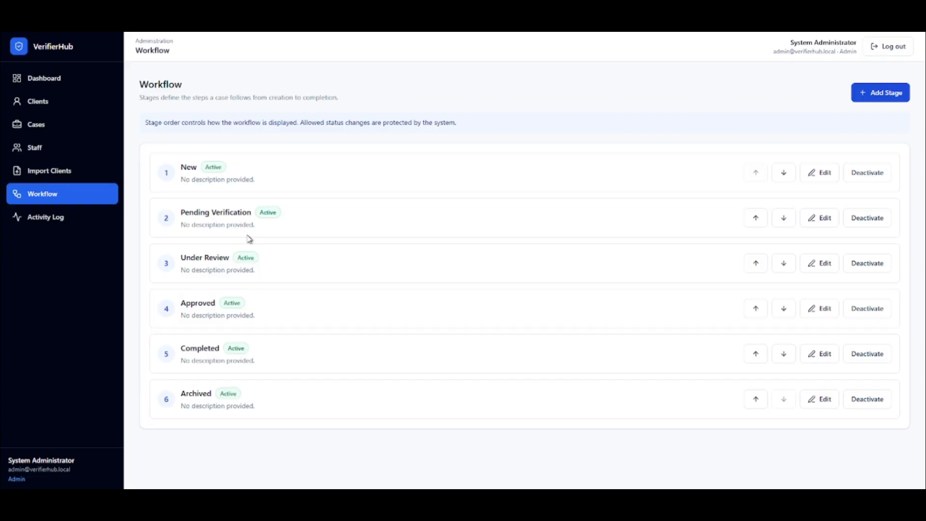
left_click(783, 173)
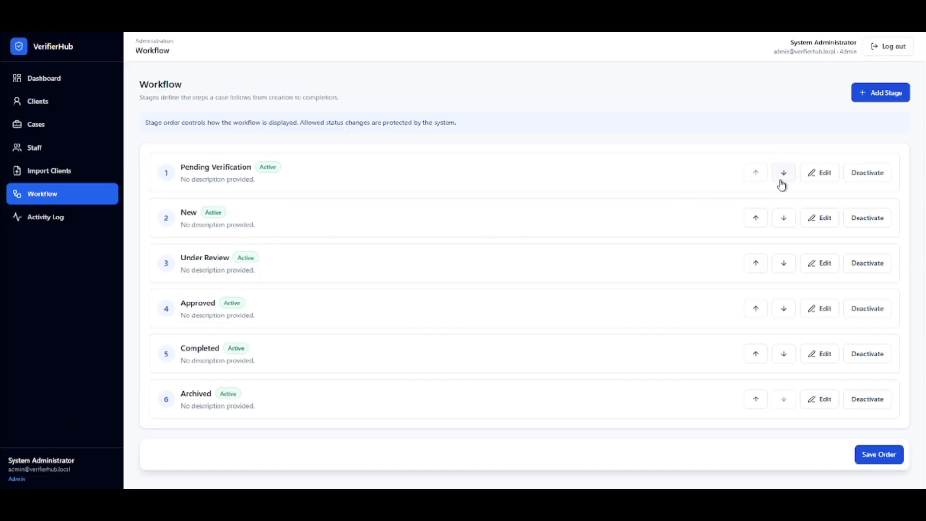
left_click(756, 219)
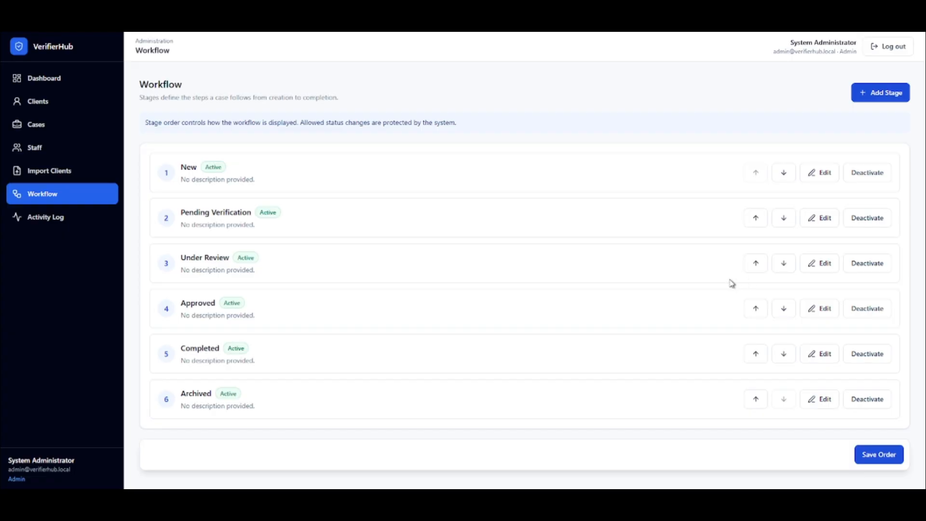
Open the activity log and examine the recorded client, case and import actions.
left_click(26, 221)
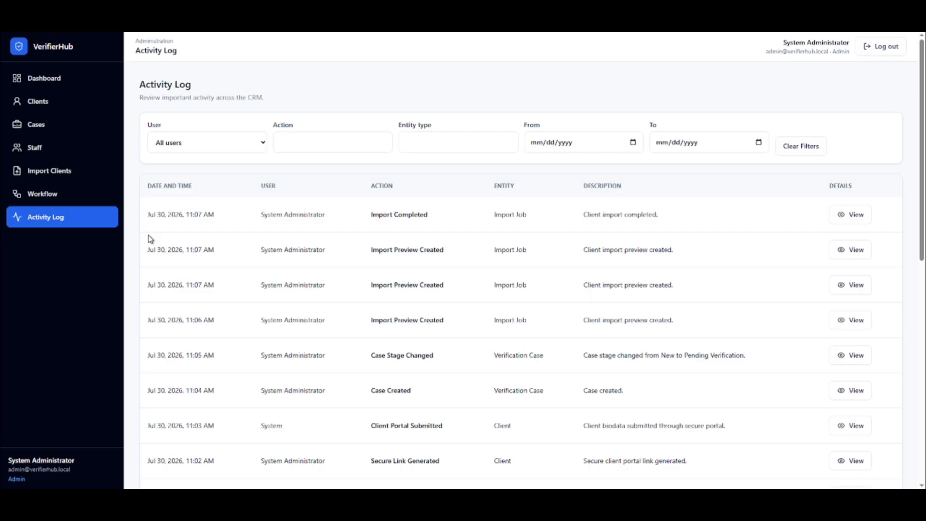
scroll(558, 207, "down", 2)
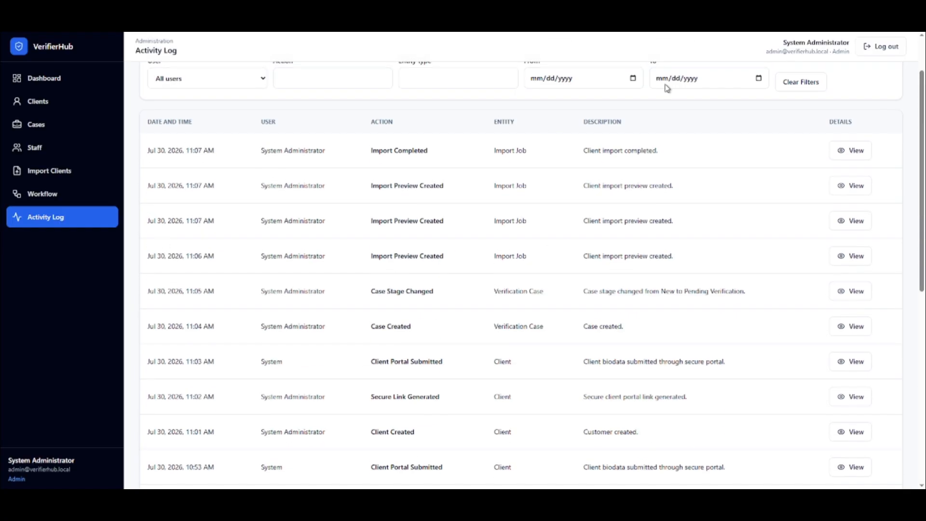
scroll(232, 210, "down", 3)
scroll(232, 209, "down", 3)
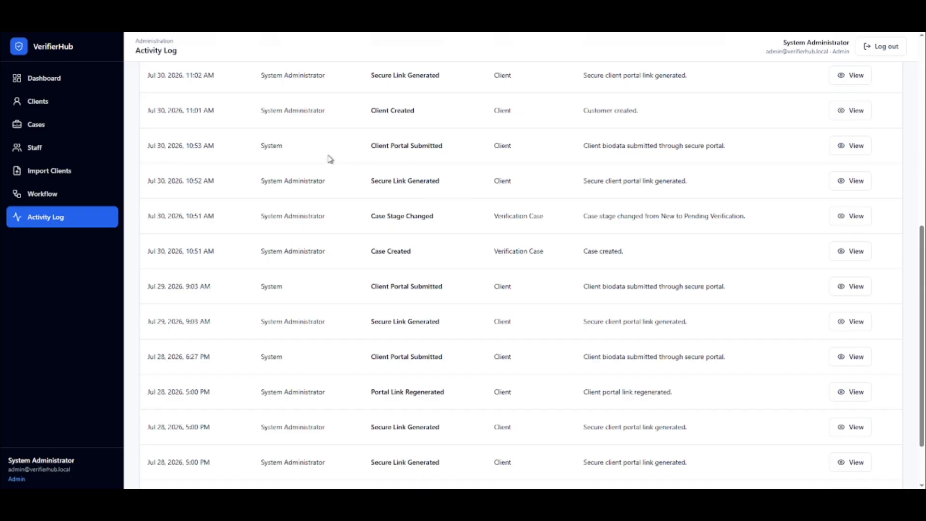
scroll(361, 163, "up", 1)
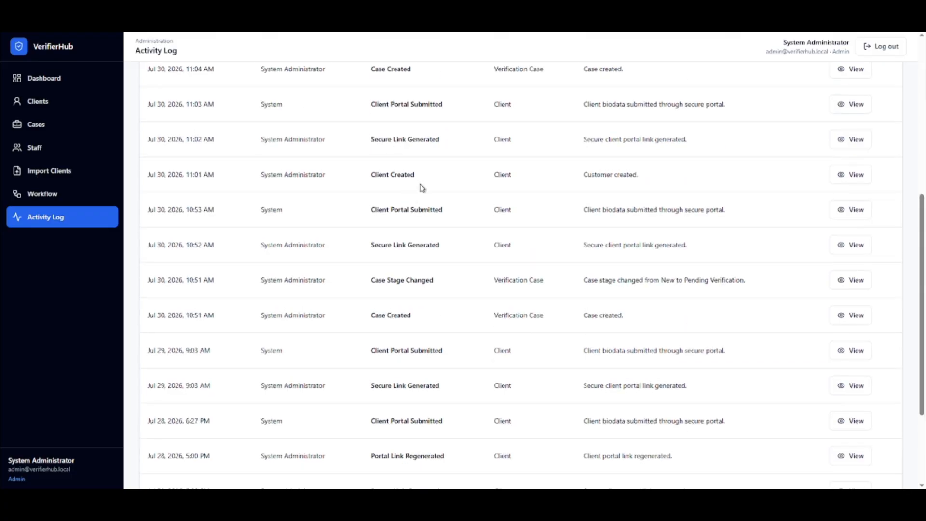
scroll(420, 187, "up", 1)
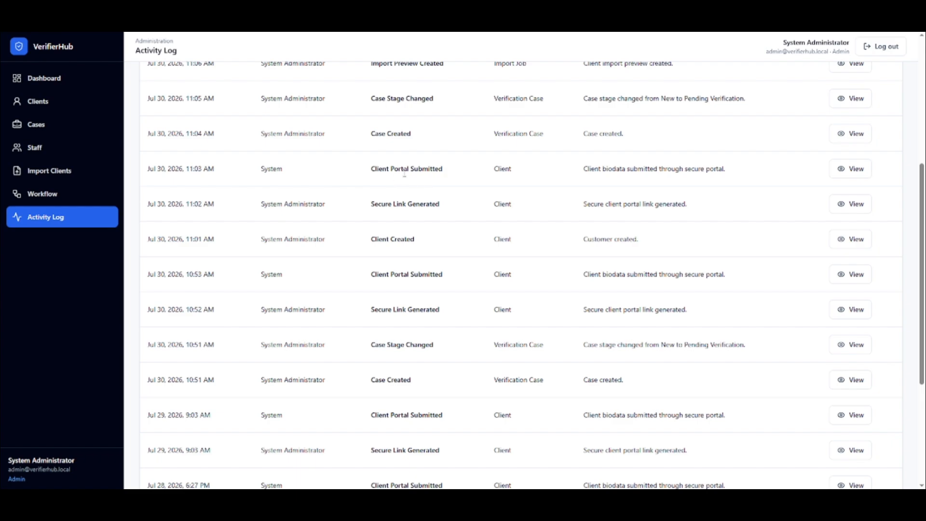
scroll(433, 164, "up", 1)
scroll(410, 208, "up", 4)
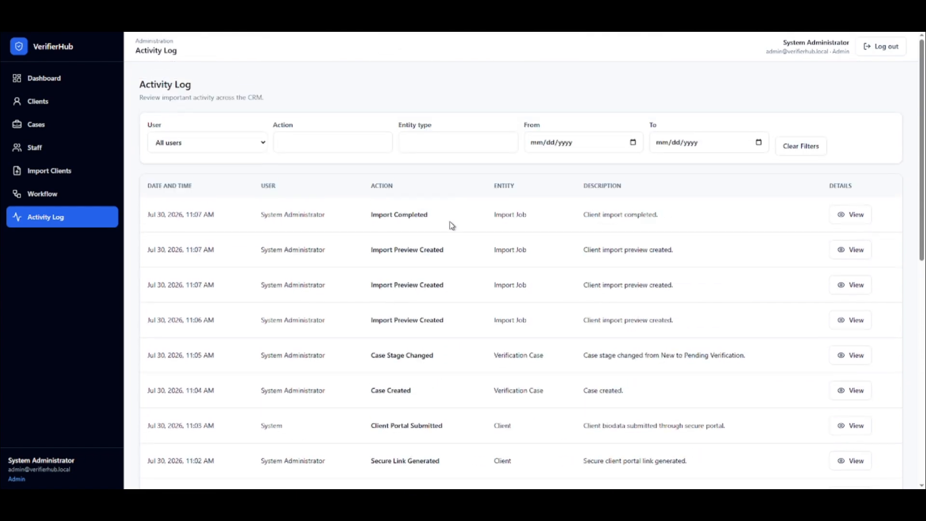
View the details of the latest Import Completed activity, close them, and log out of the CRM.
left_click(854, 214)
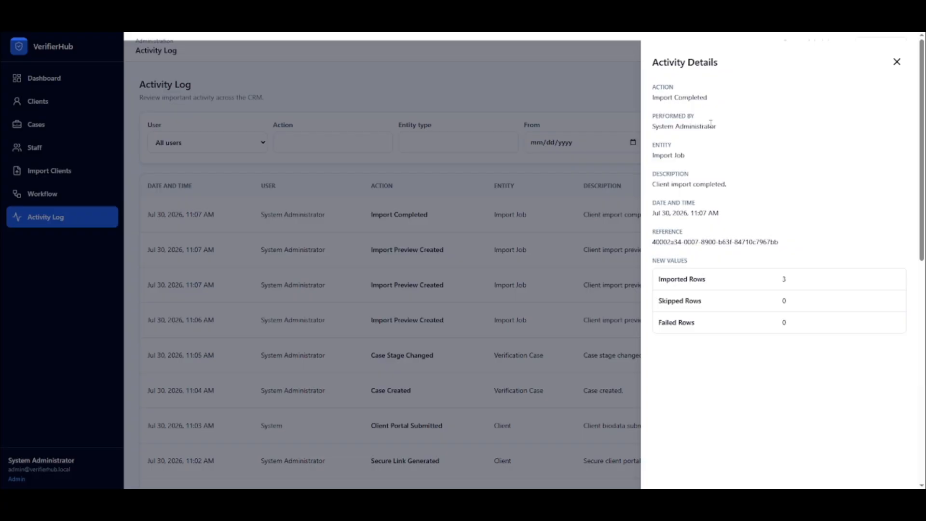
left_click(897, 61)
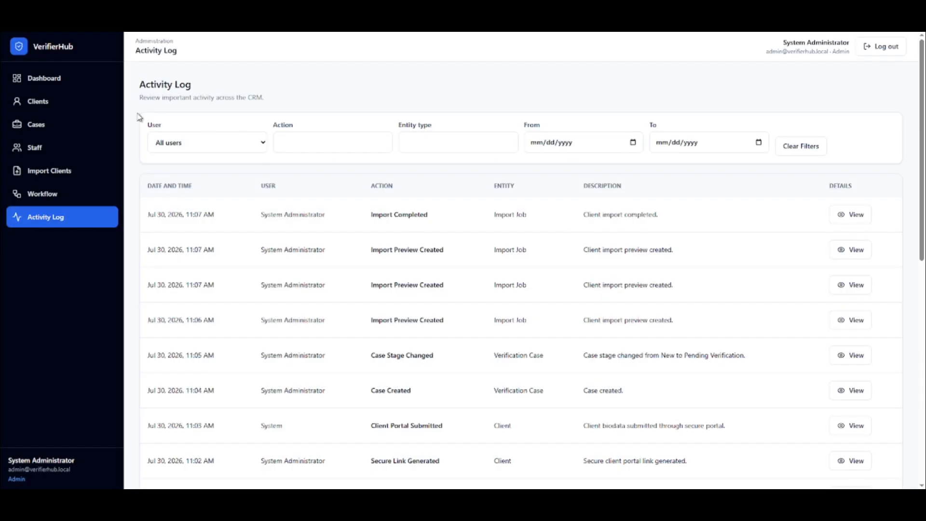
left_click(891, 48)
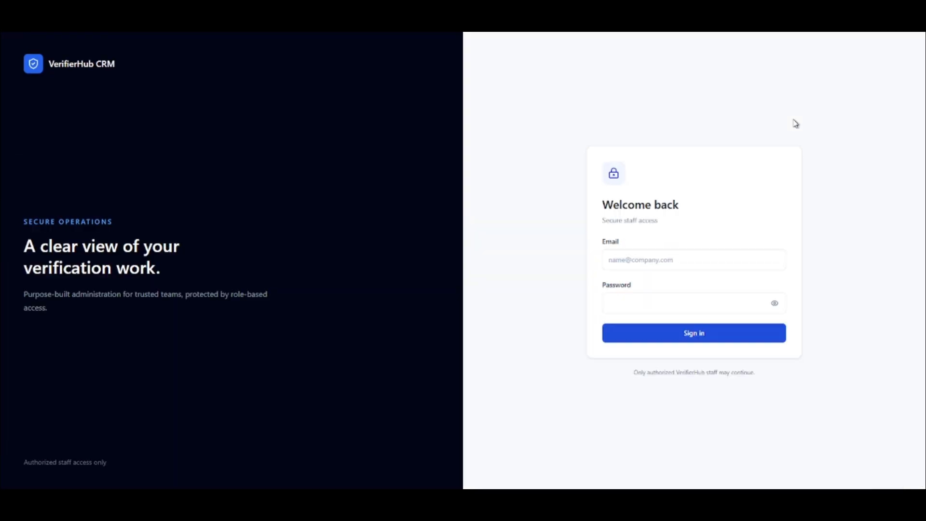
Sign in to the manager account with its saved email and password.
left_click(707, 266)
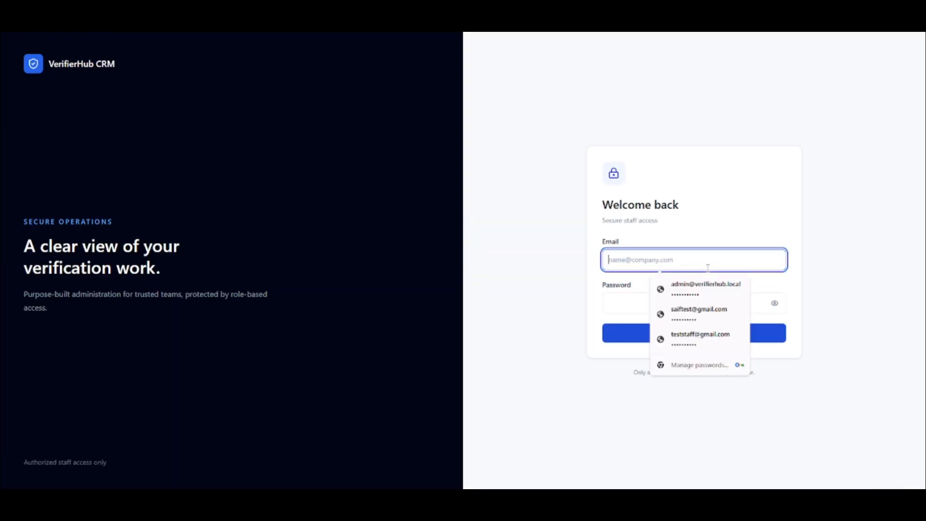
left_click(715, 319)
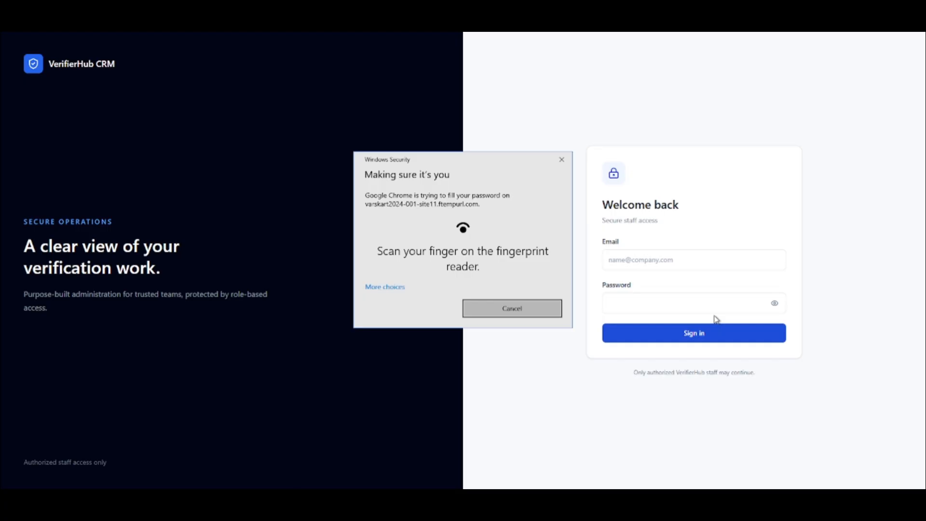
left_click(690, 328)
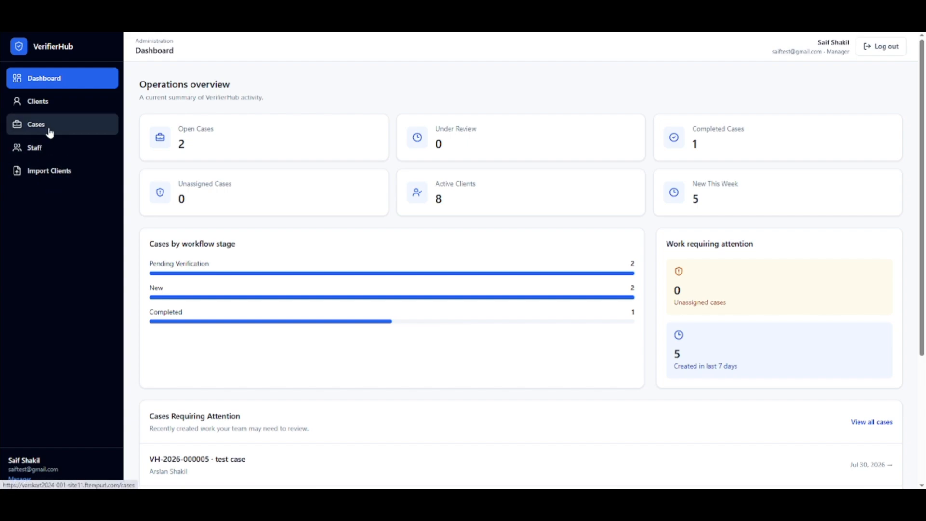
View the Import Clients, Cases and Clients pages available to the manager, and return to the dashboard.
left_click(62, 171)
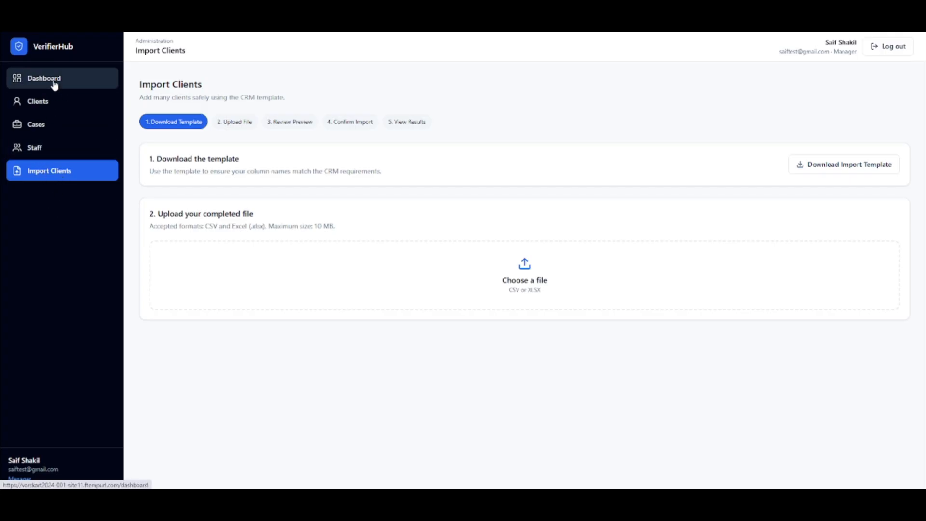
left_click(53, 126)
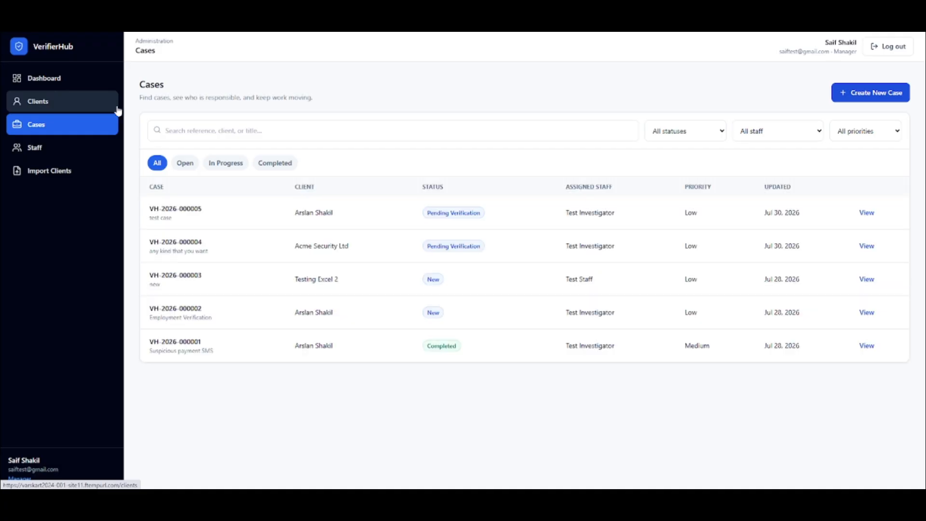
left_click(46, 103)
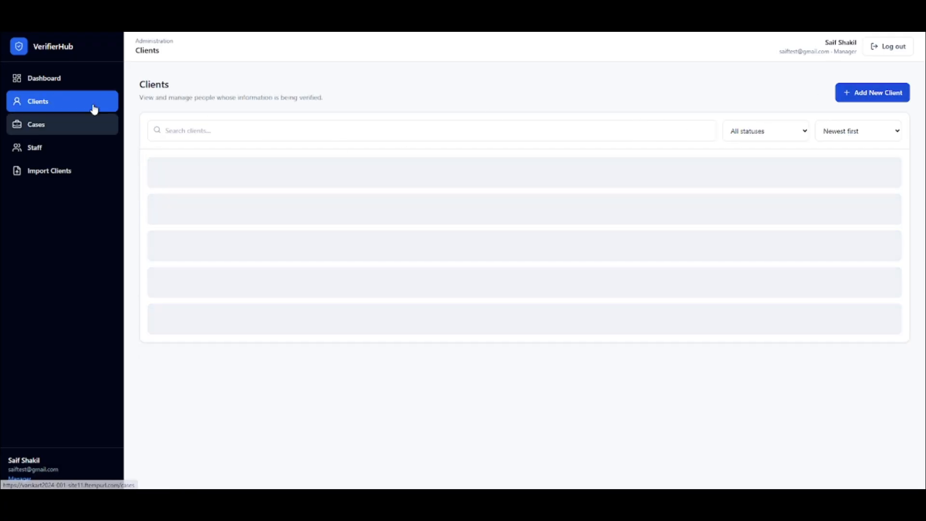
left_click(56, 79)
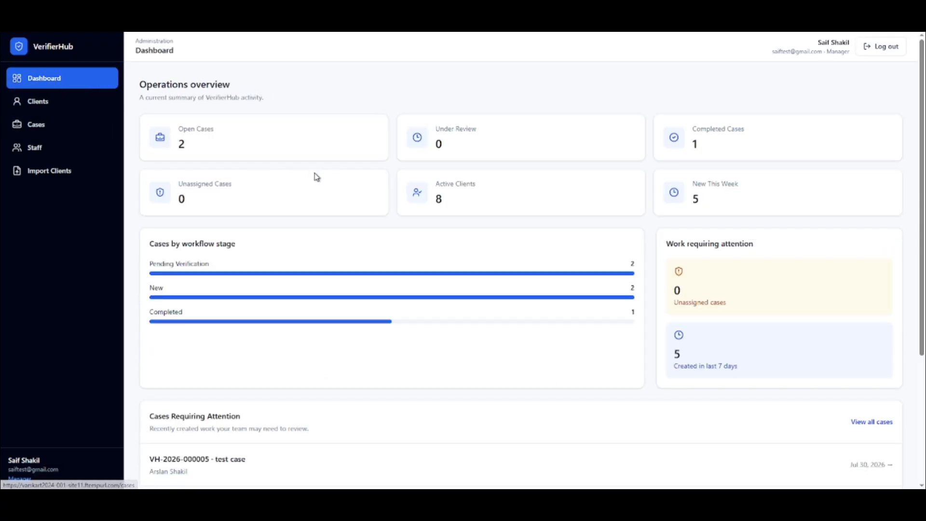
Log out of the manager account and sign in to the staff account with its saved email and password.
left_click(885, 47)
left_click(697, 263)
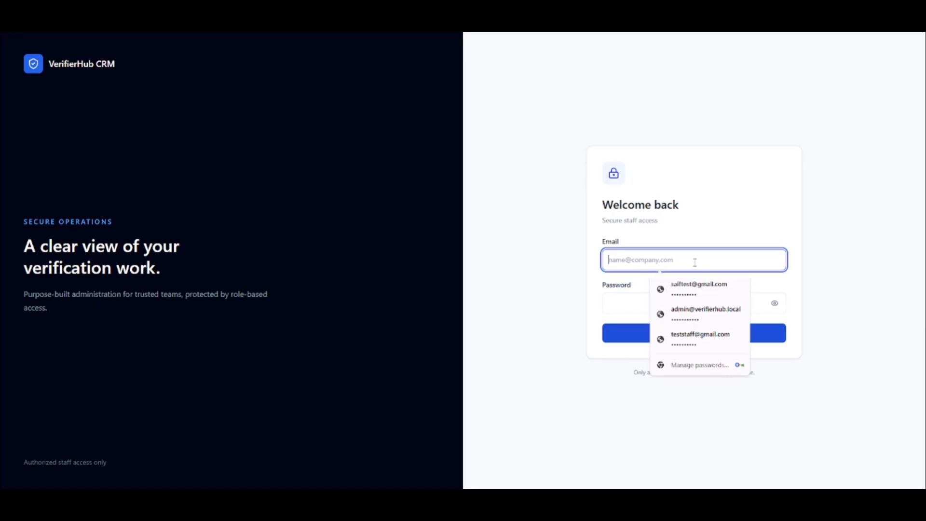
left_click(695, 339)
left_click(684, 332)
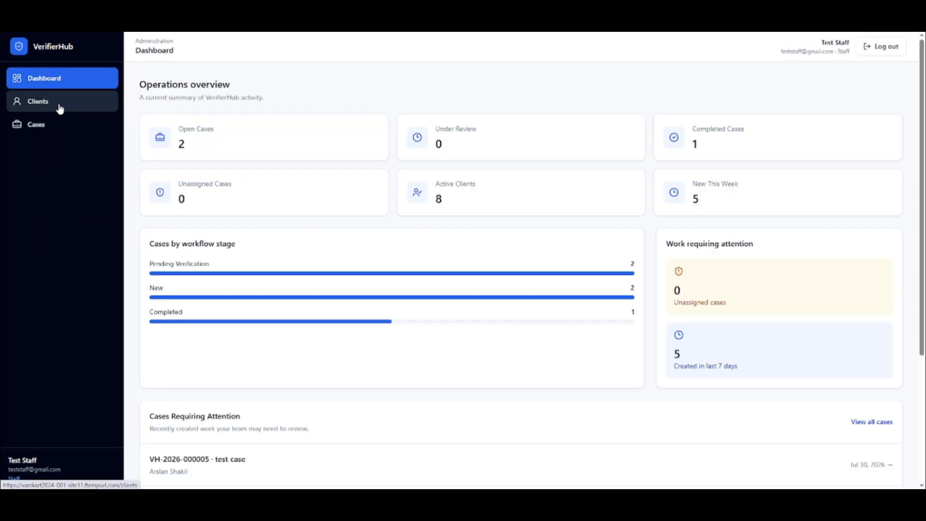
View the clients and cases available to the staff account, and log out of the CRM.
left_click(60, 108)
left_click(44, 125)
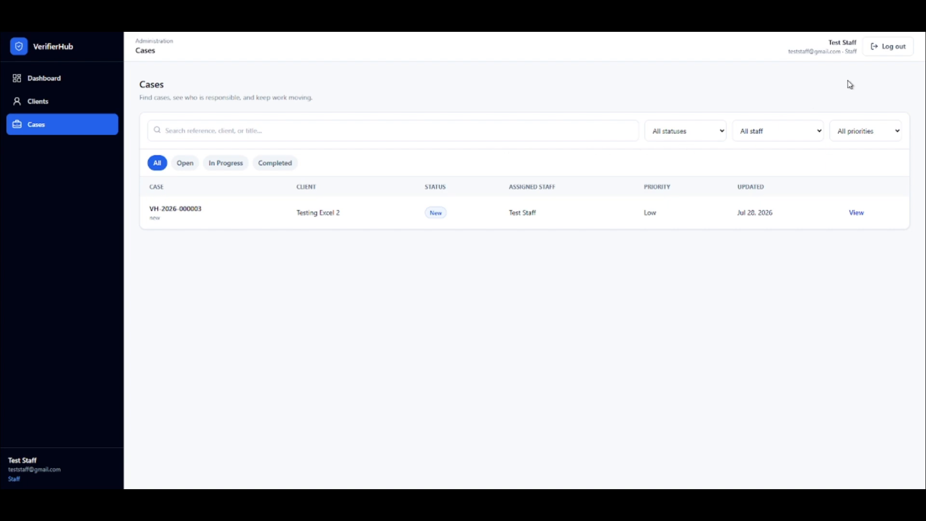
left_click(891, 54)
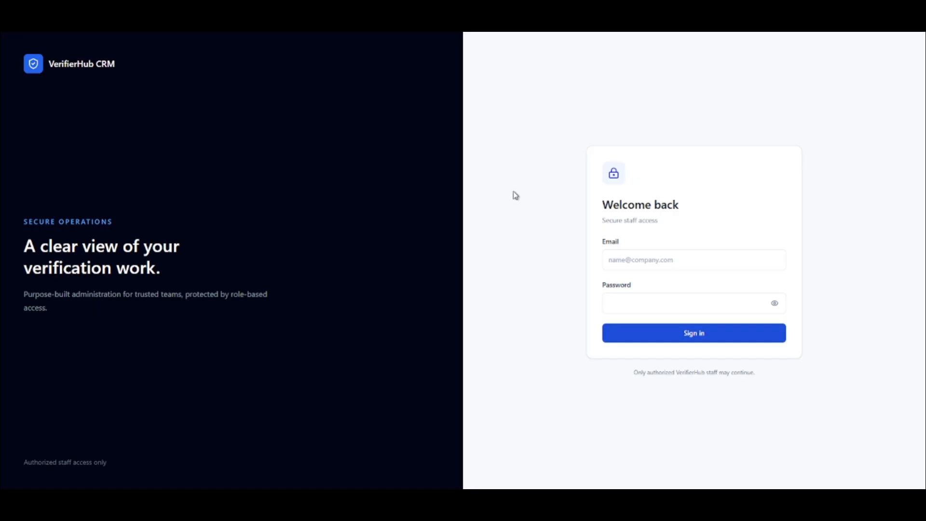
left_click(661, 264)
left_click(570, 236)
left_click(390, 500)
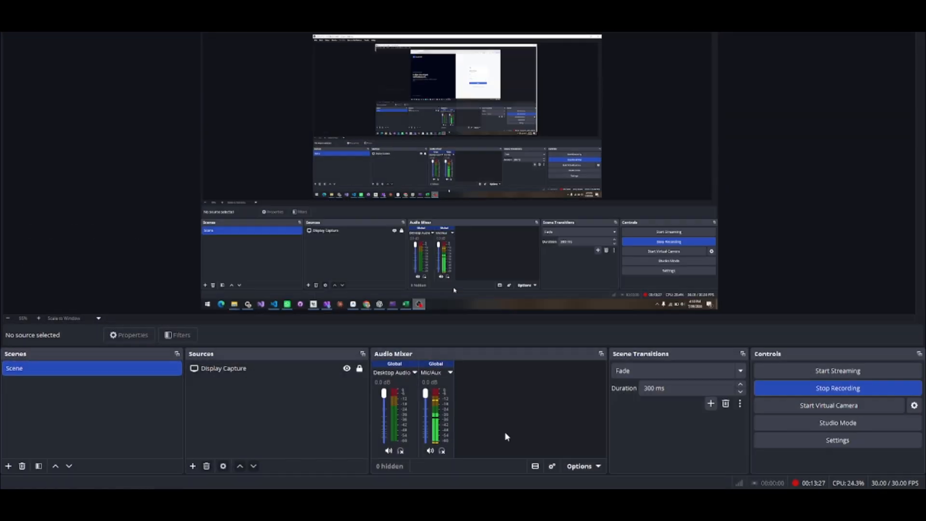
left_click(800, 388)
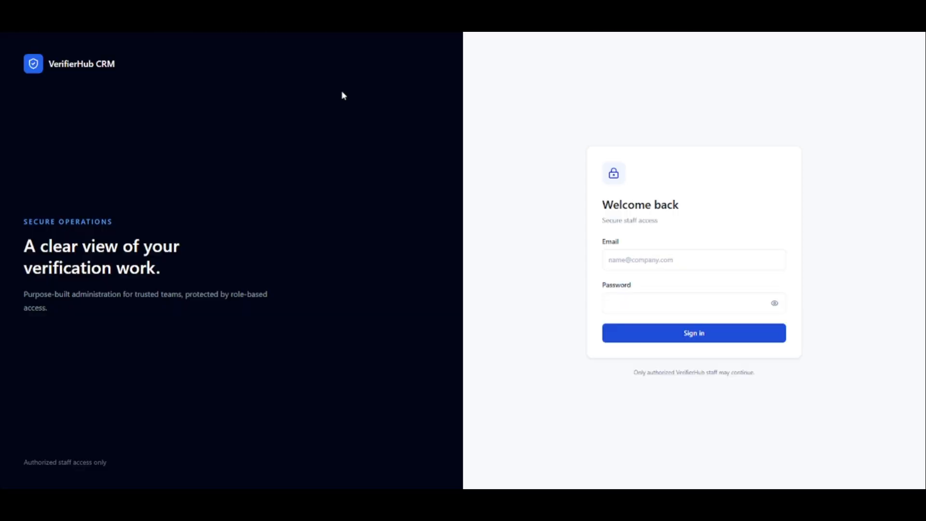
left_click(200, 30)
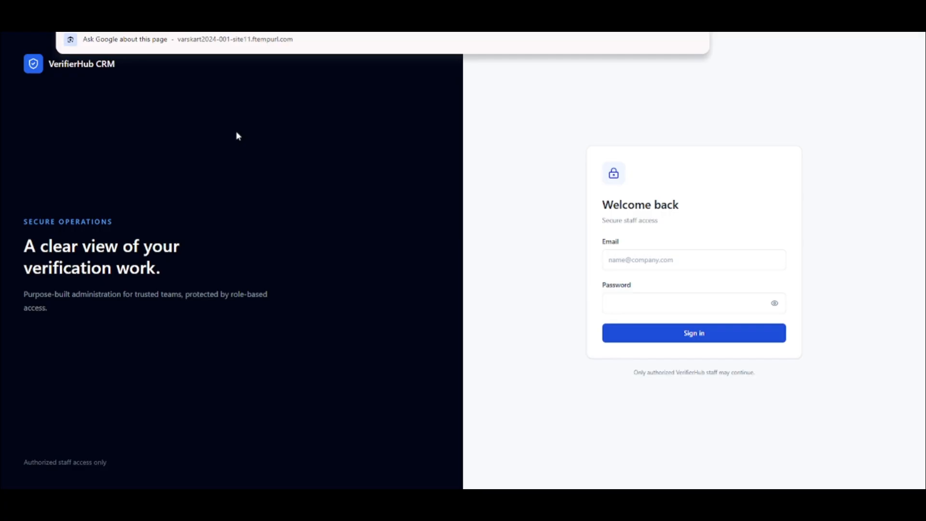
left_click(336, 235)
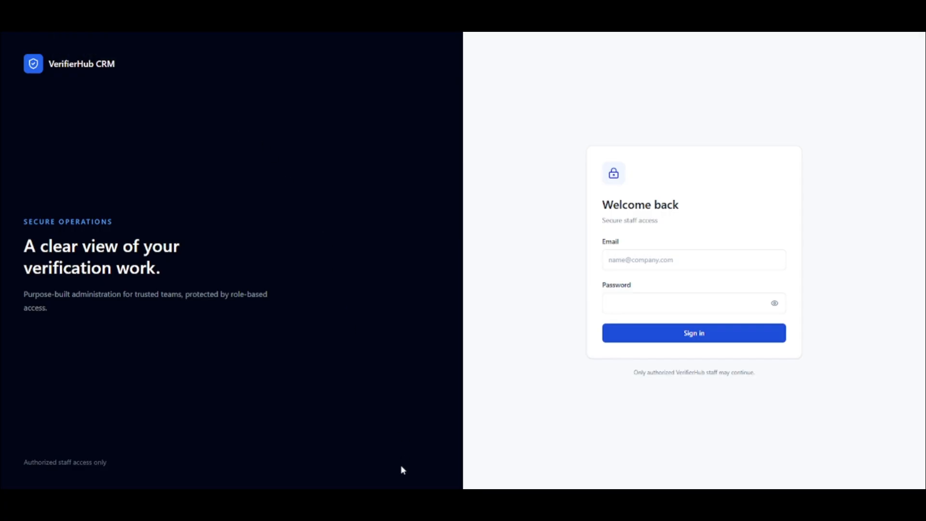